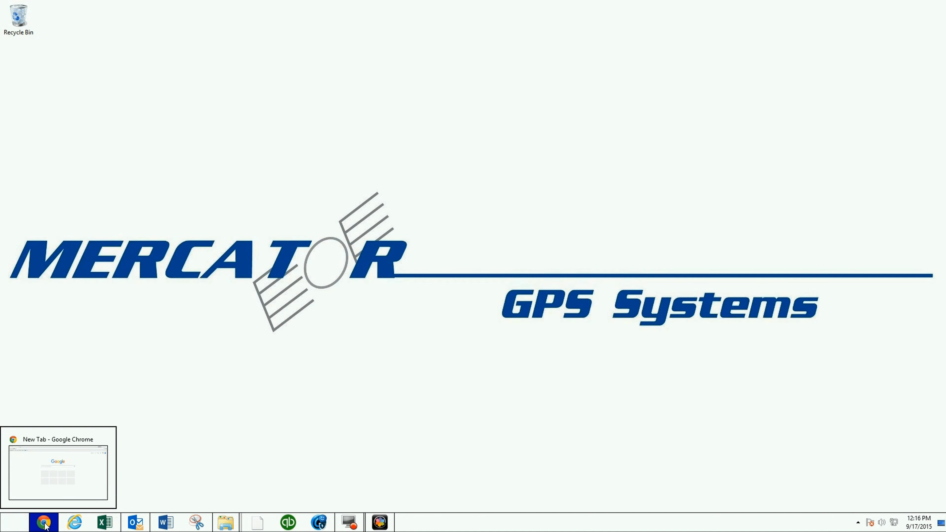
Step: Load trimble.com in Chrome and go to the Support A-Z product list
click(52, 503)
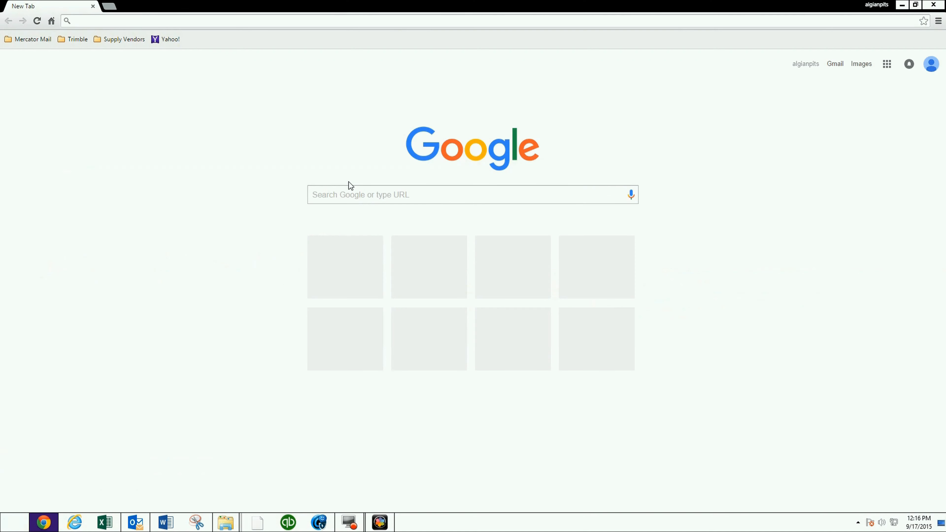
click(124, 21)
text(trimble.com)
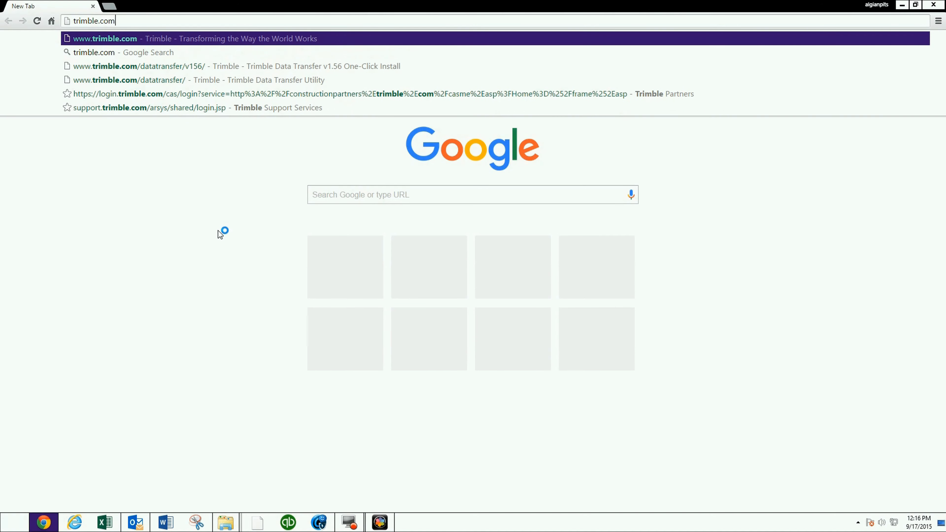
key(Return)
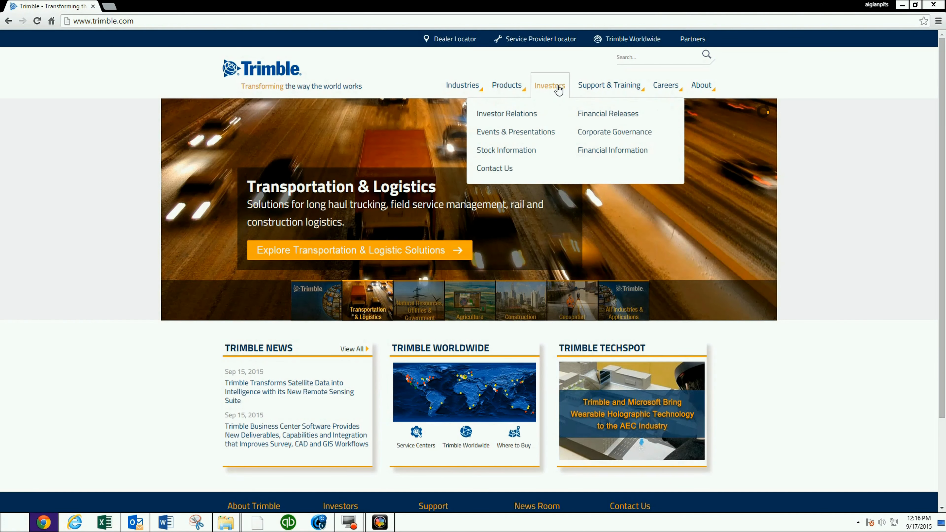
mouse_move(598, 89)
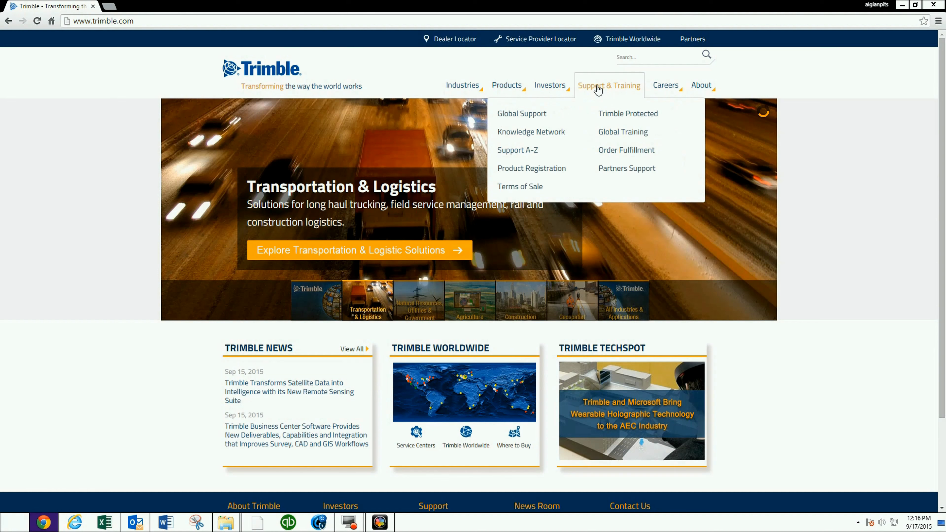
click(525, 157)
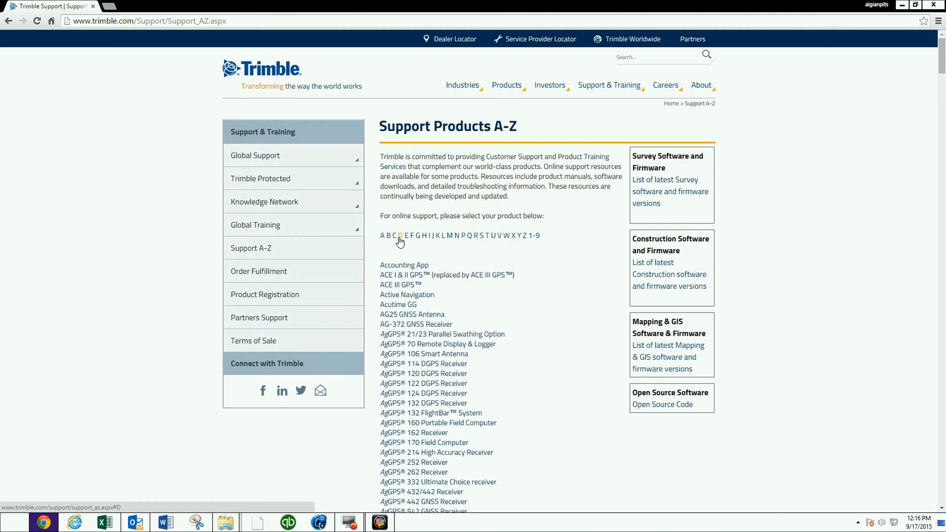
Step: Browse the Support A-Z list for the Trimble Data Transfer Utility entry
scroll(553, 343, down, 3)
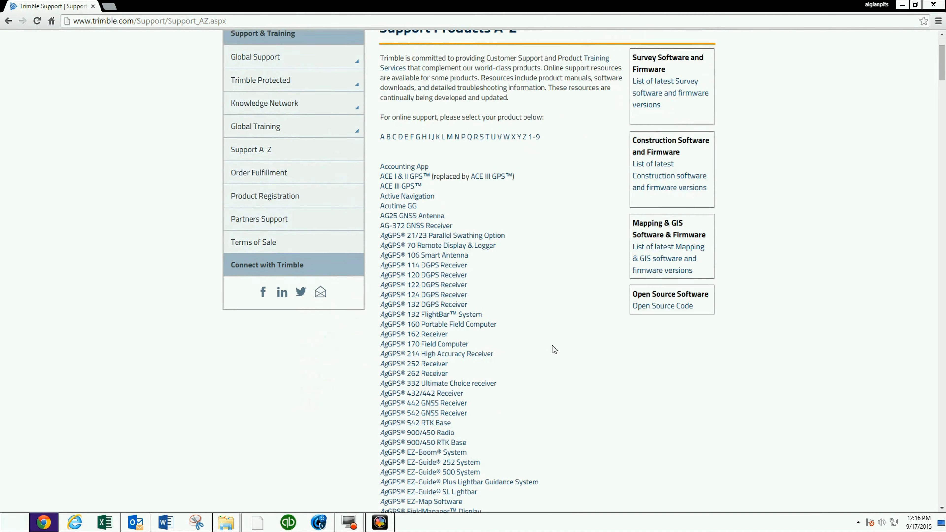
scroll(552, 346, up, 3)
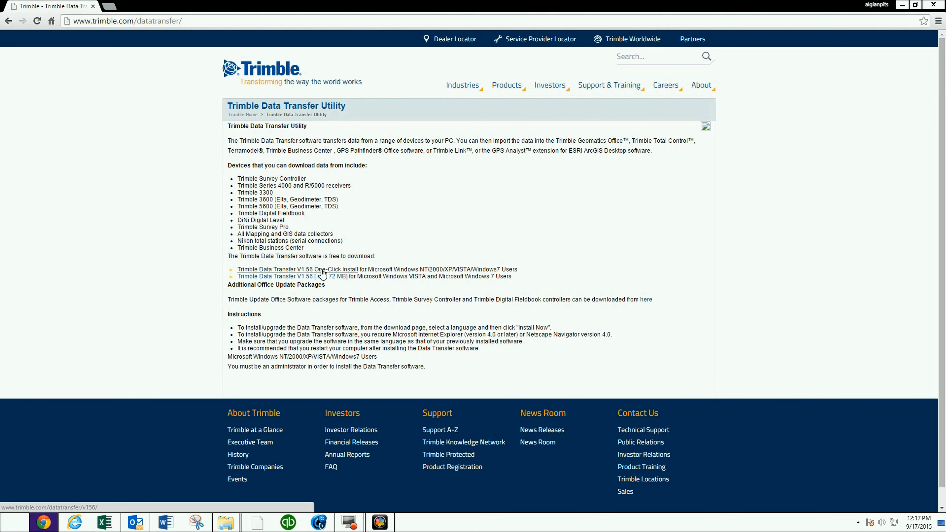
Step: Follow the 'Trimble Data Transfer V1.56 One-Click Install' link
click(321, 270)
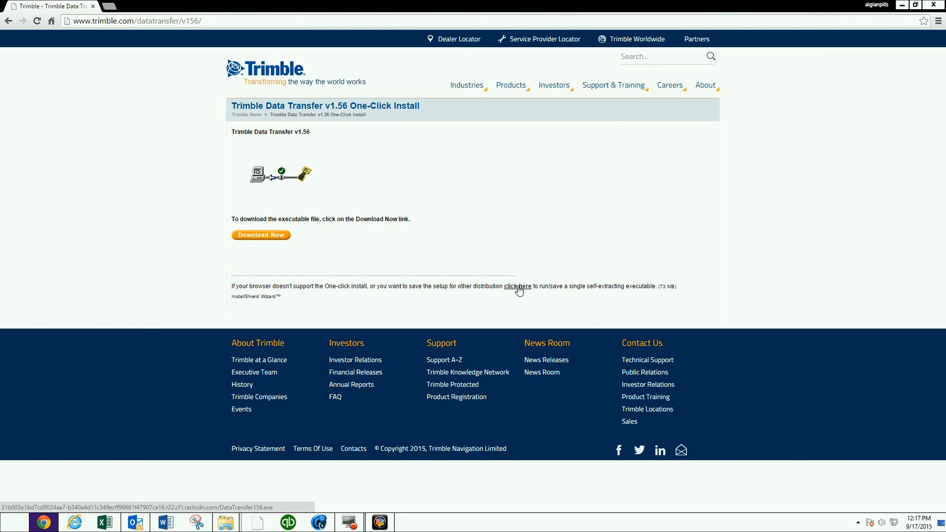
Step: Download DataTransfer156.exe with Download Now, set to open when done
click(268, 238)
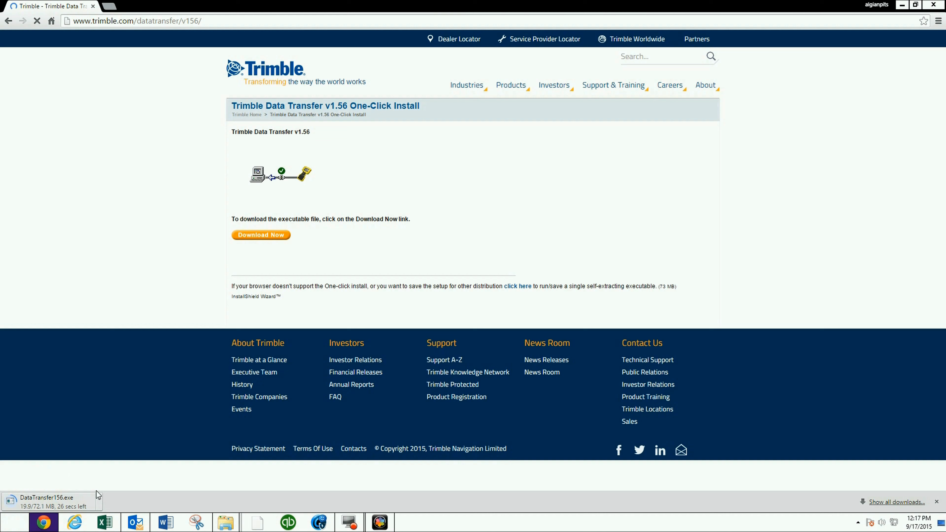
click(100, 501)
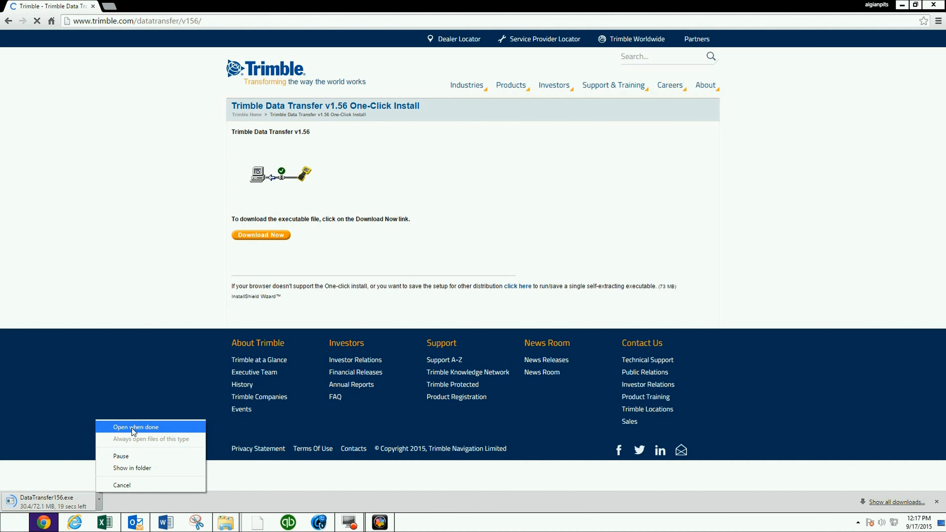
click(134, 427)
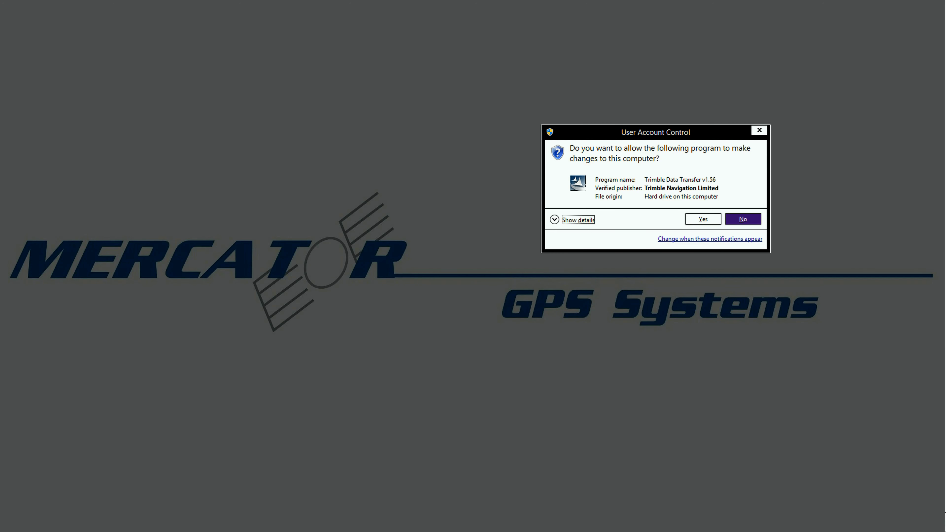
Step: Approve the installer's User Account Control prompt and keep English as the setup language
click(703, 219)
drag(509, 214, 615, 101)
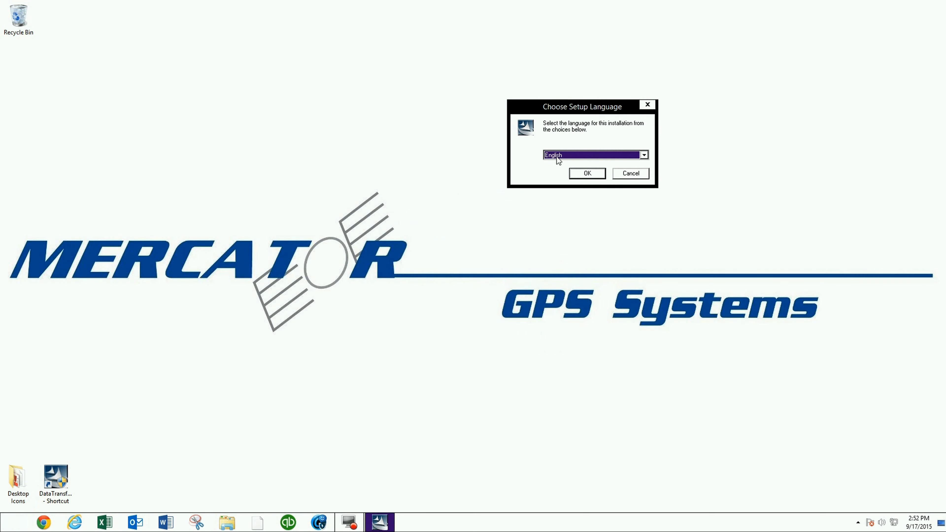
click(644, 154)
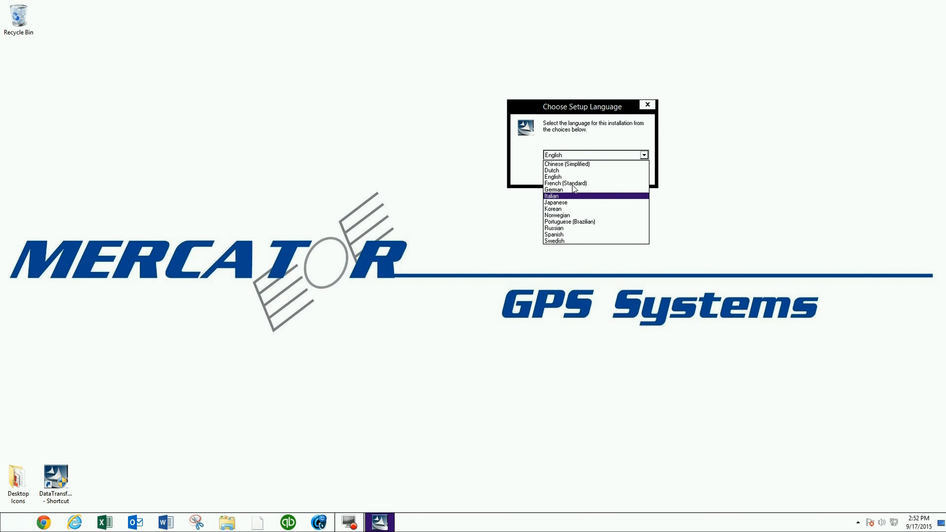
click(572, 177)
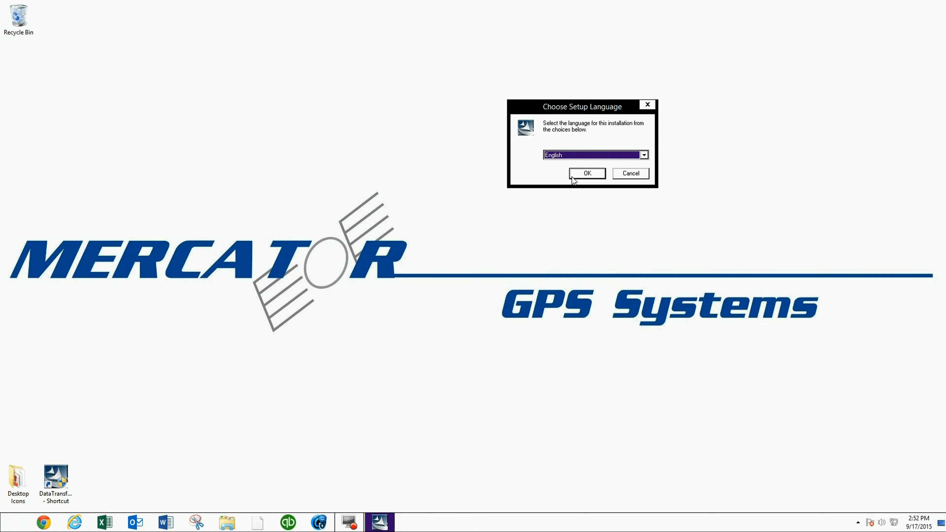
click(592, 175)
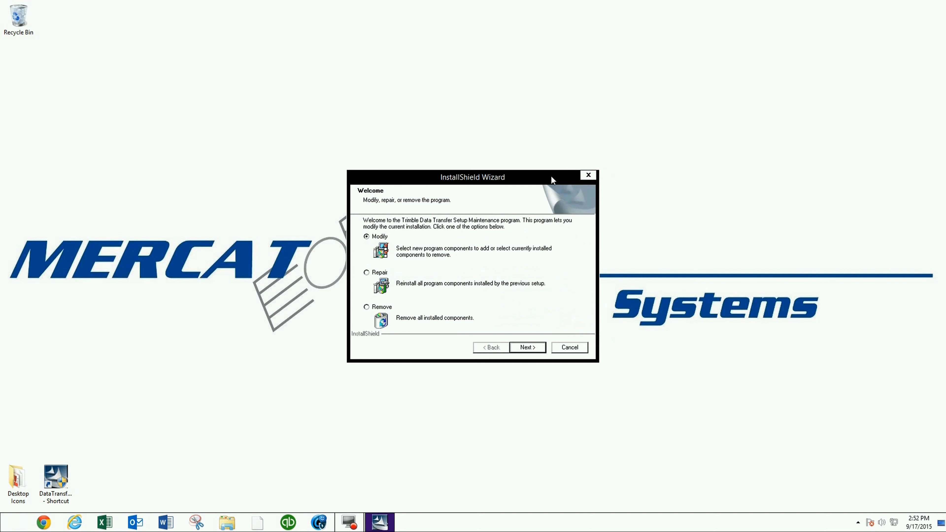
Step: Choose Modify, keep both Mapping & GIS Devices and Land Survey Devices checked, and start setup
drag(550, 176, 663, 70)
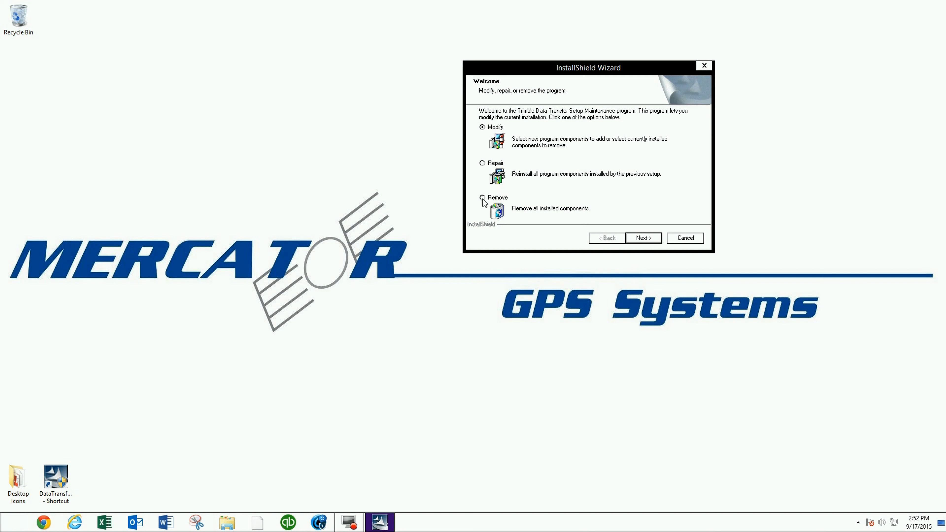
click(483, 163)
click(483, 127)
click(644, 239)
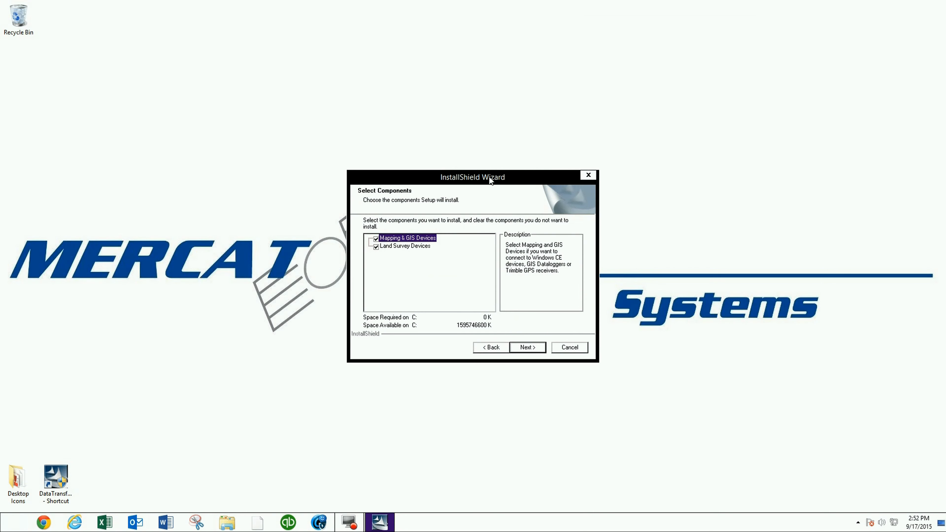
drag(488, 176, 542, 50)
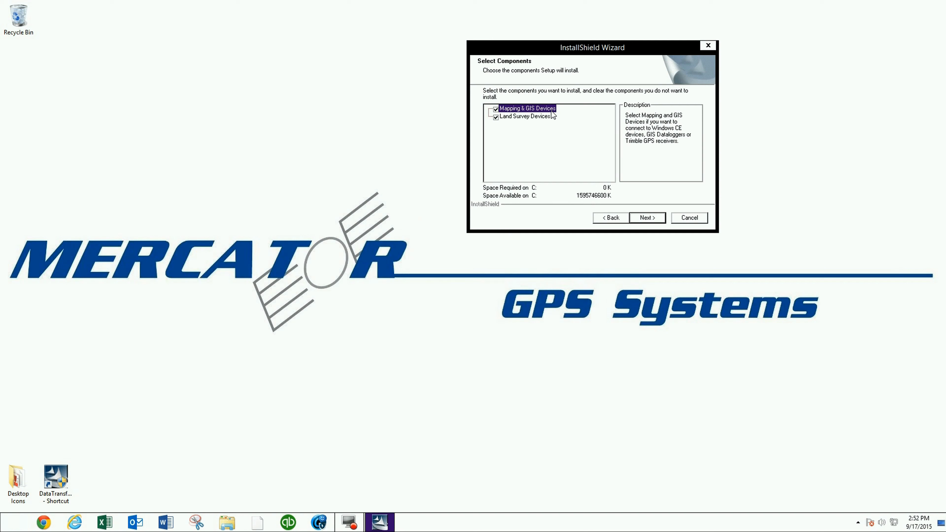
click(511, 117)
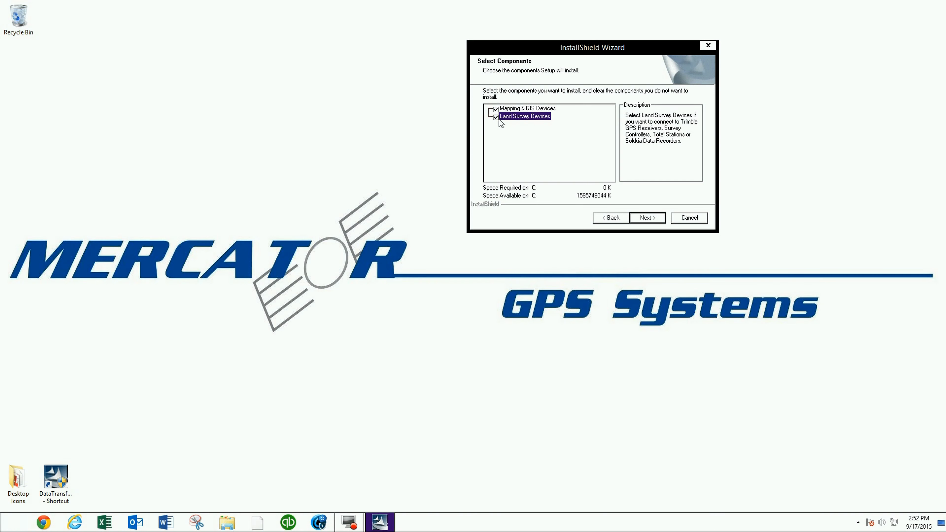
click(649, 218)
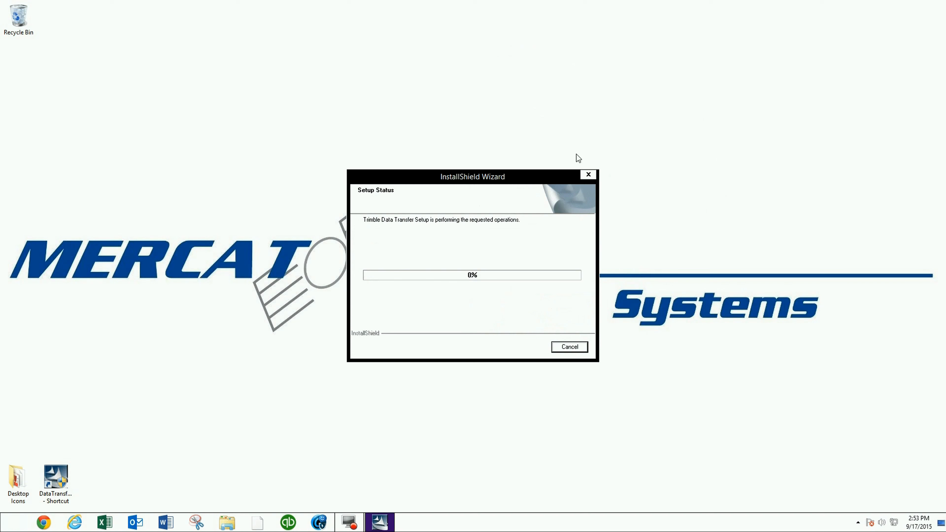
Step: Let the maintenance finish, then close the wizard with Finish
drag(552, 179, 644, 79)
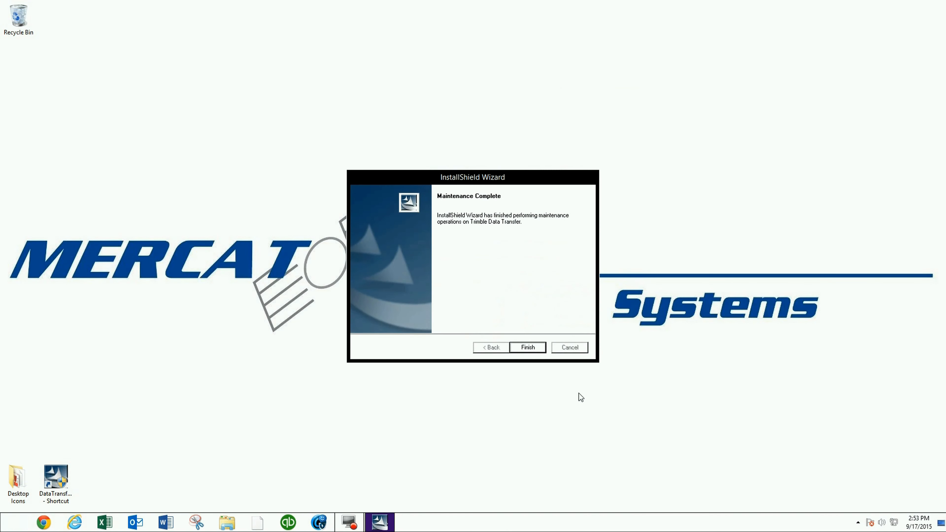
drag(515, 176, 597, 78)
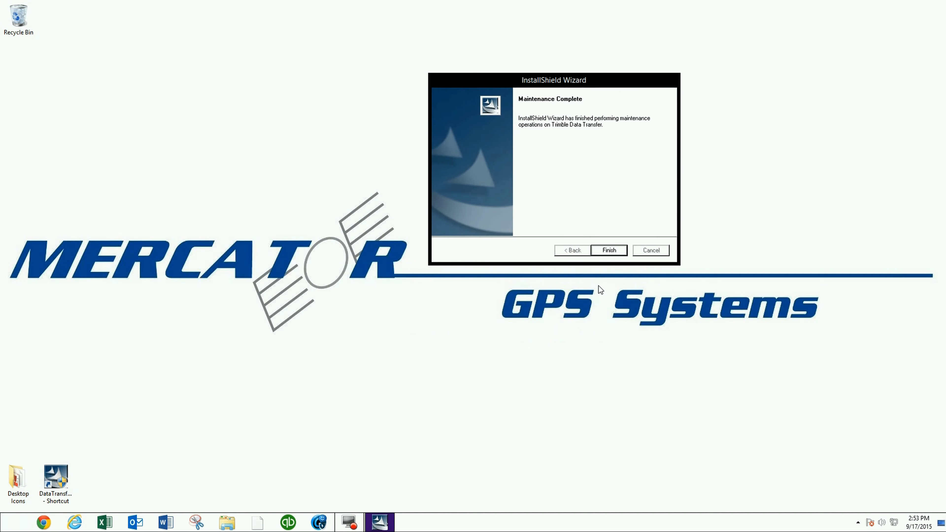
click(609, 251)
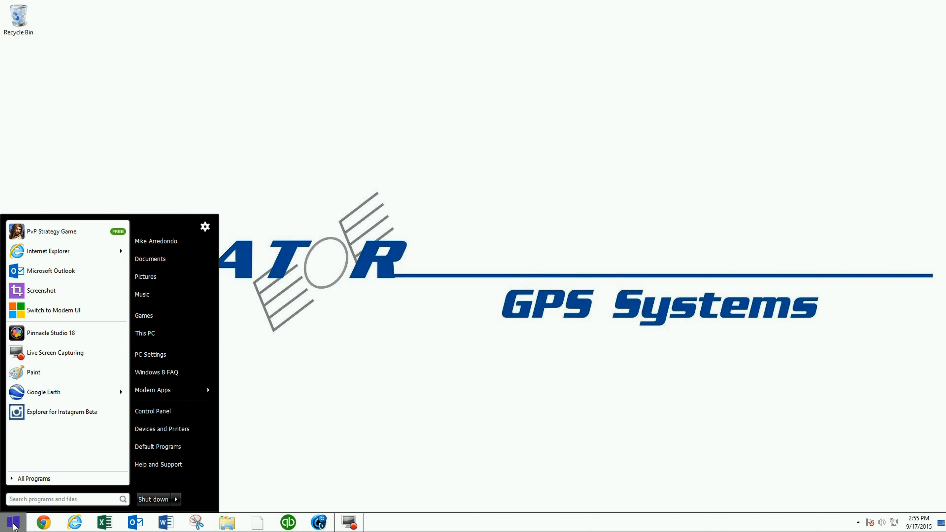
Step: Send the Data Transfer program from the Trimble Data Transfer Start menu folder to the desktop
click(53, 480)
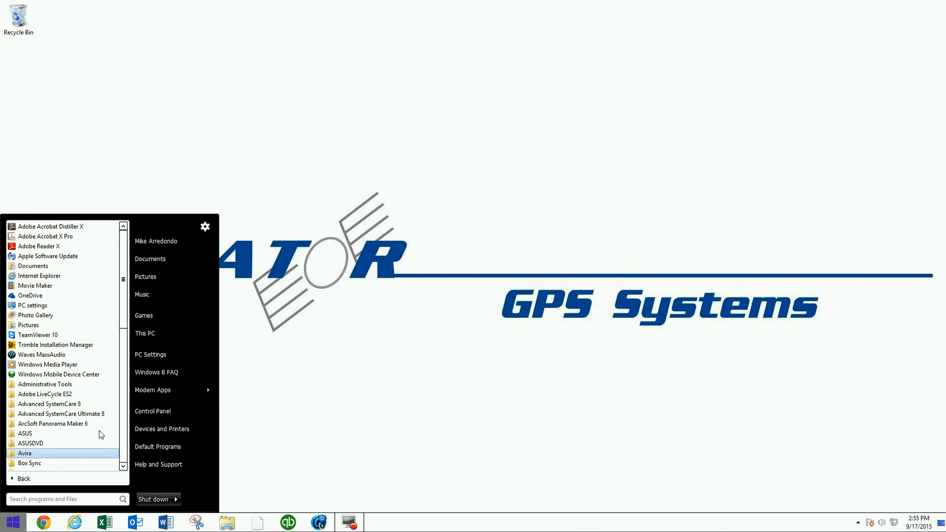
scroll(124, 343, down, 6)
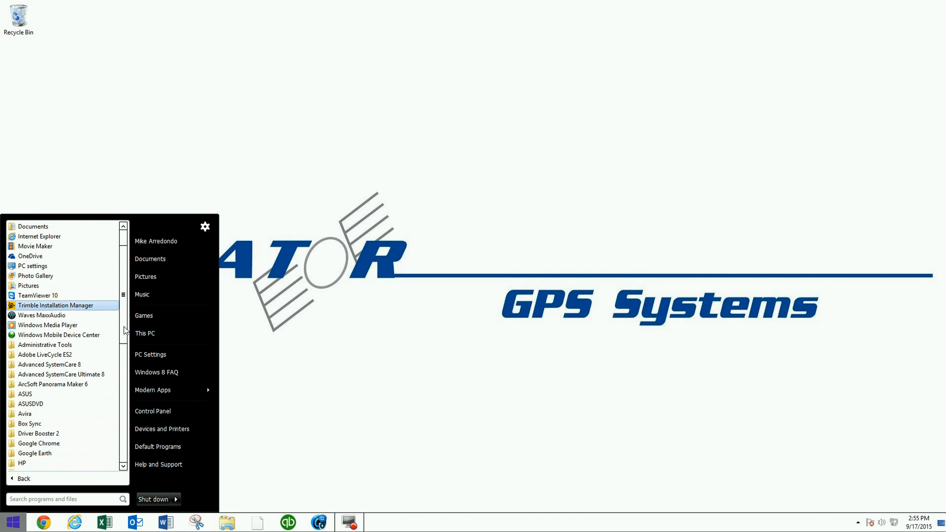
drag(123, 380, 122, 431)
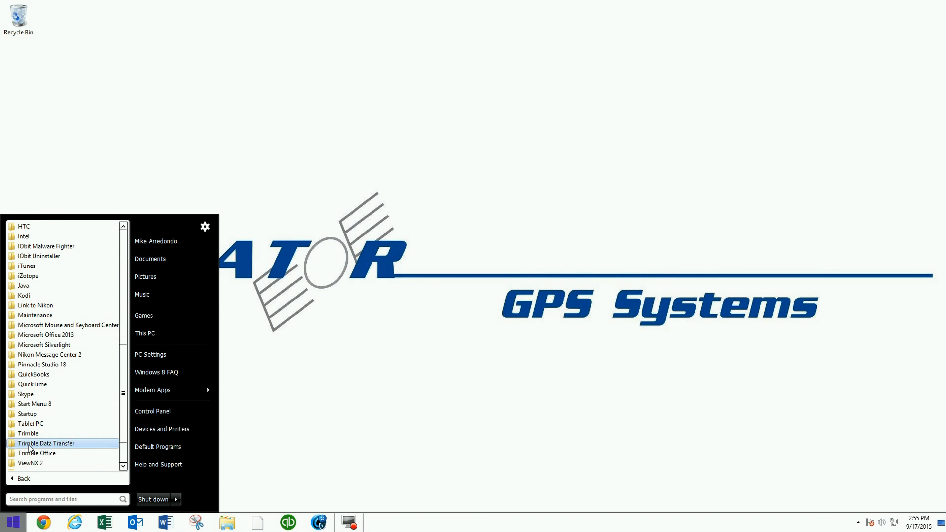
click(16, 448)
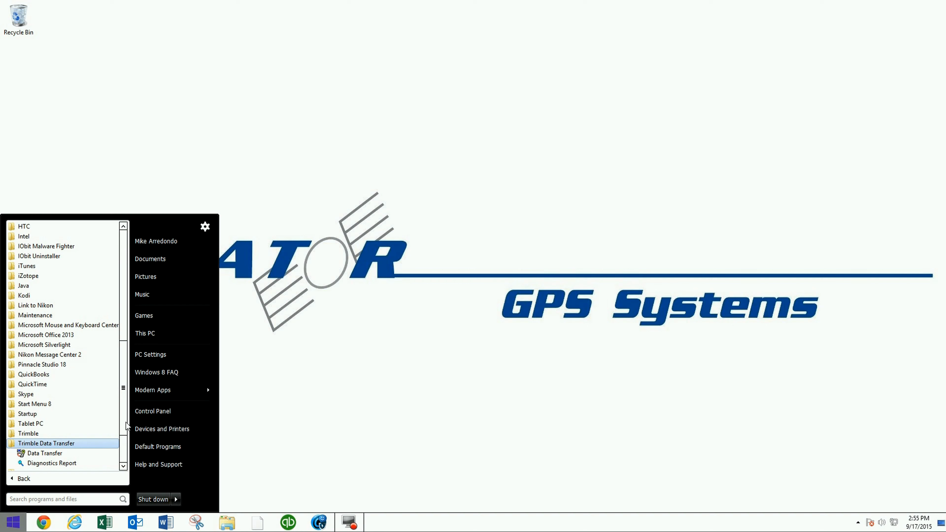
scroll(127, 426, down, 3)
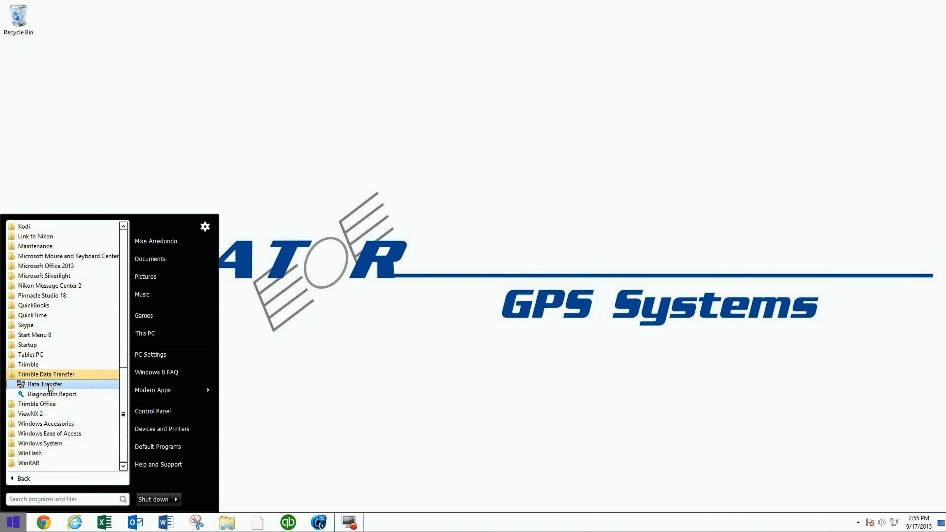
right_click(50, 387)
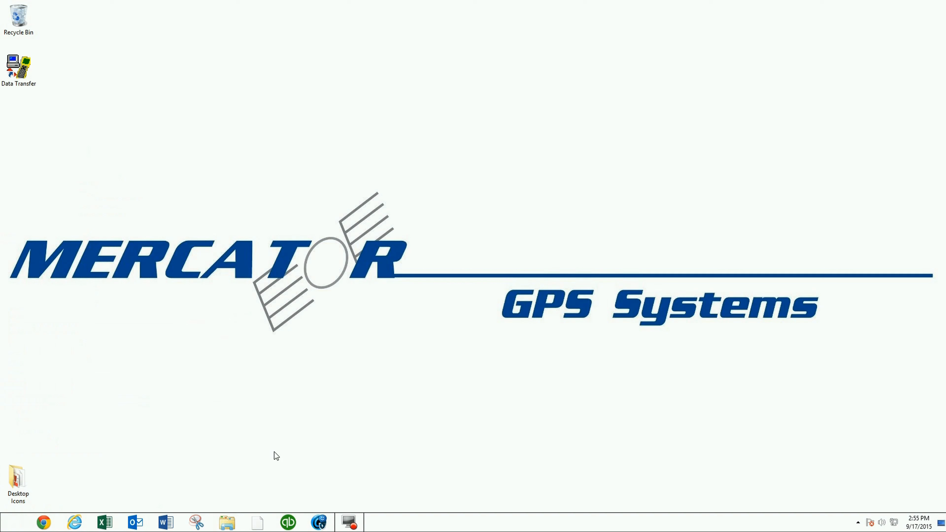
Step: Move the Data Transfer shortcut to the bottom centre of the desktop and launch it
drag(29, 78, 518, 481)
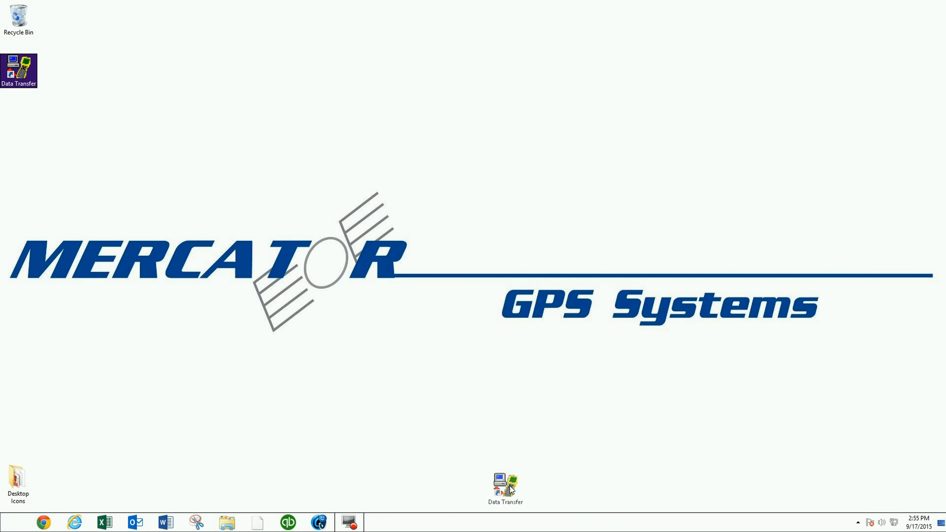
click(571, 487)
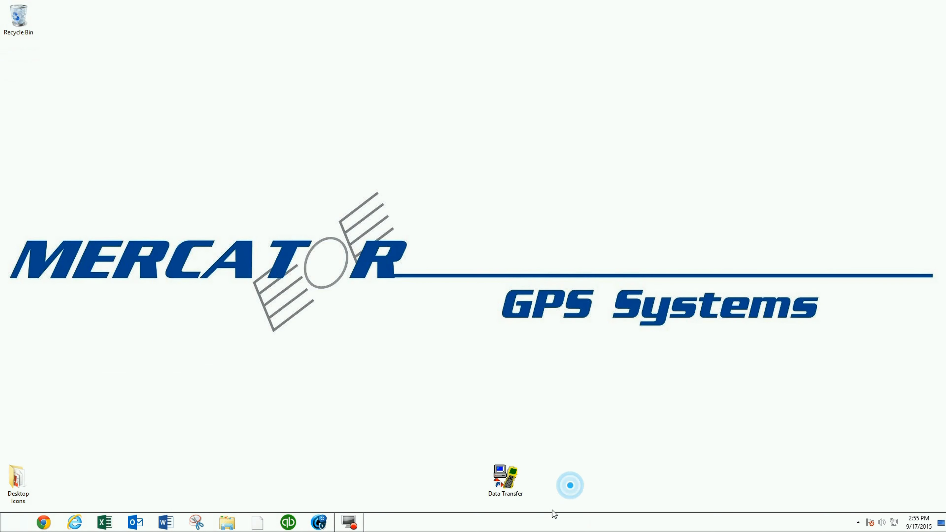
click(507, 481)
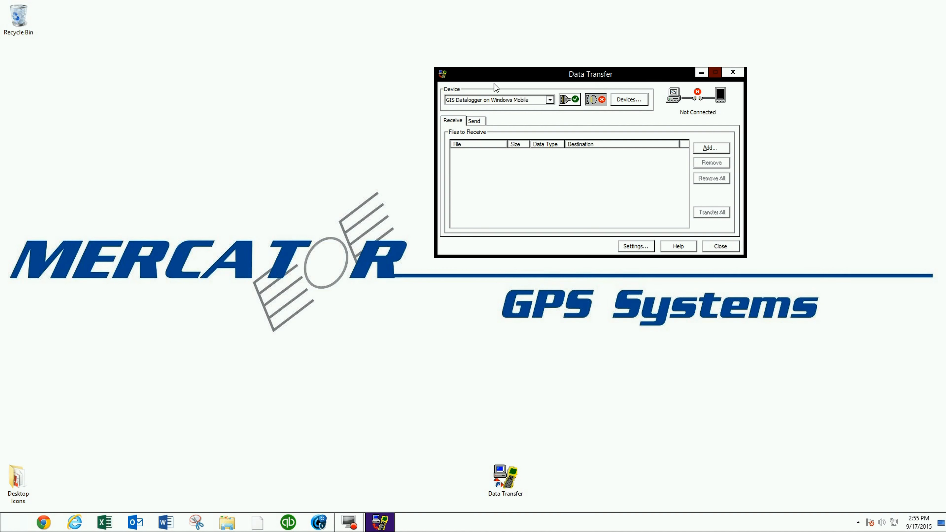
Step: Review the Device profiles, keep GIS Datalogger, and bring up the Devices dialog
click(551, 99)
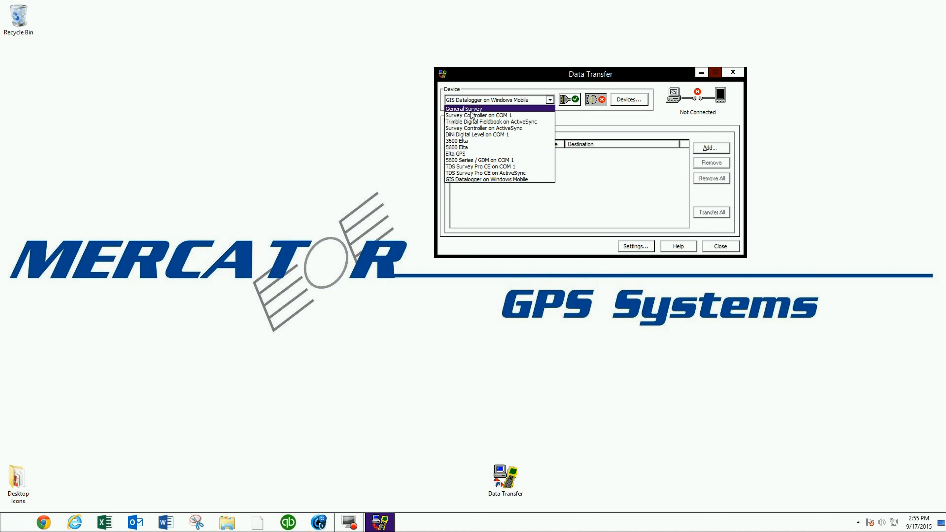
click(628, 99)
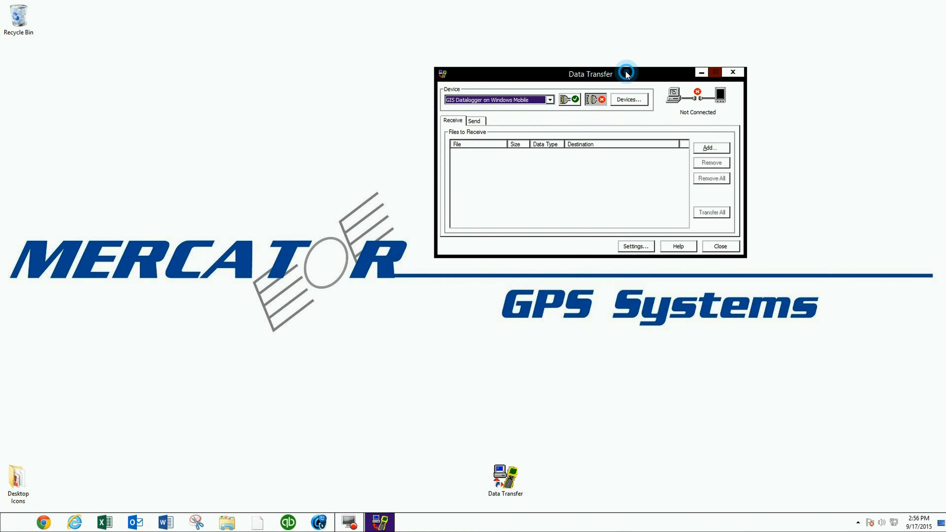
click(630, 100)
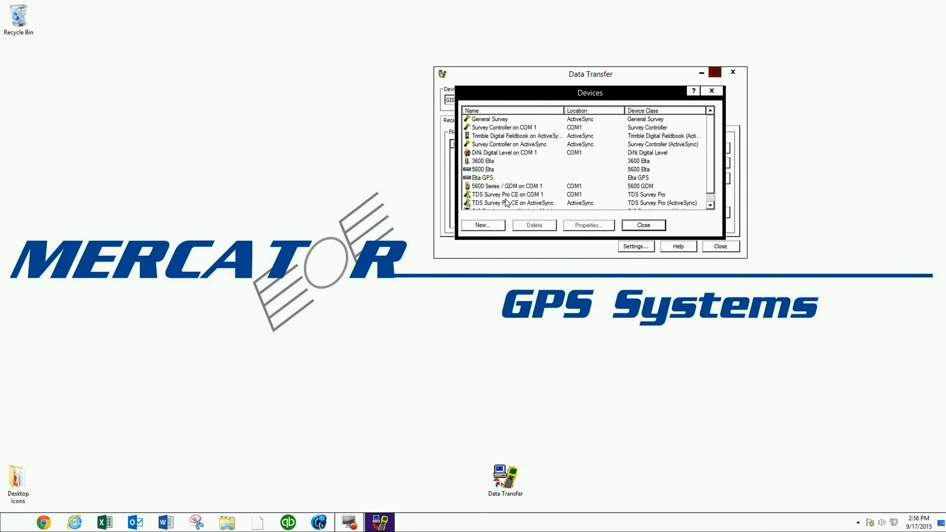
Step: Reopen the Devices manager and delete the Trimble Digital Fieldbook on ActiveSync profile
click(712, 91)
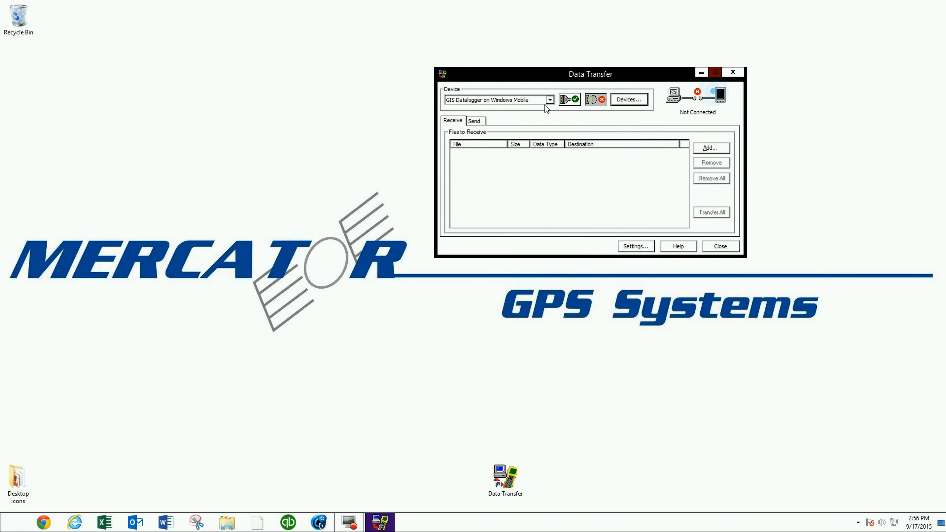
click(550, 99)
click(630, 99)
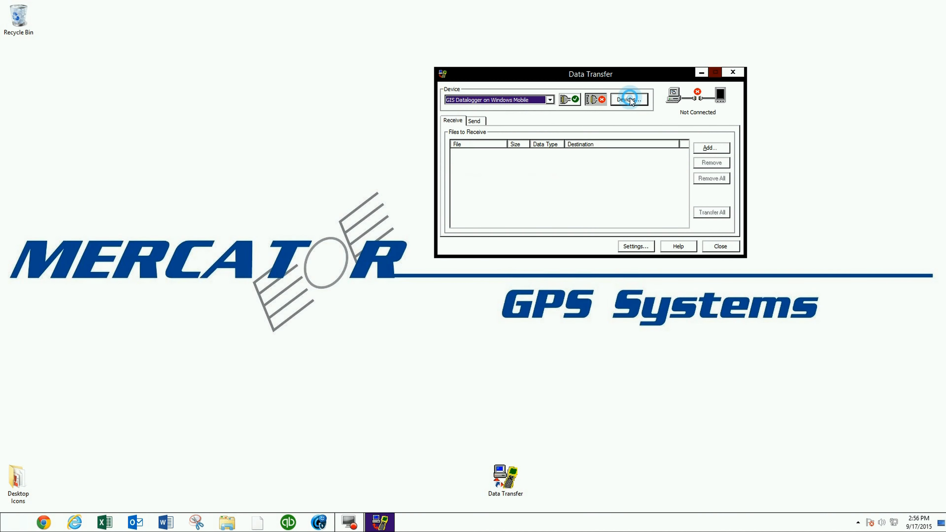
click(630, 99)
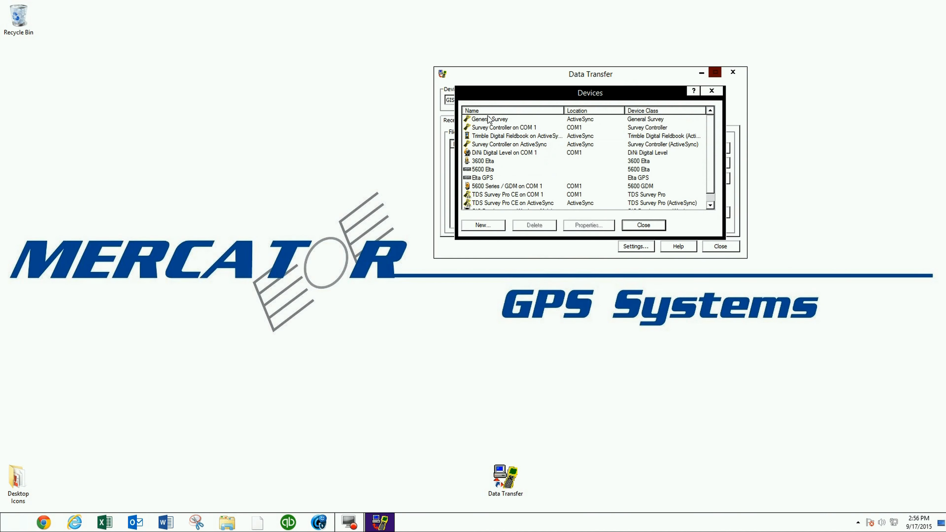
click(487, 136)
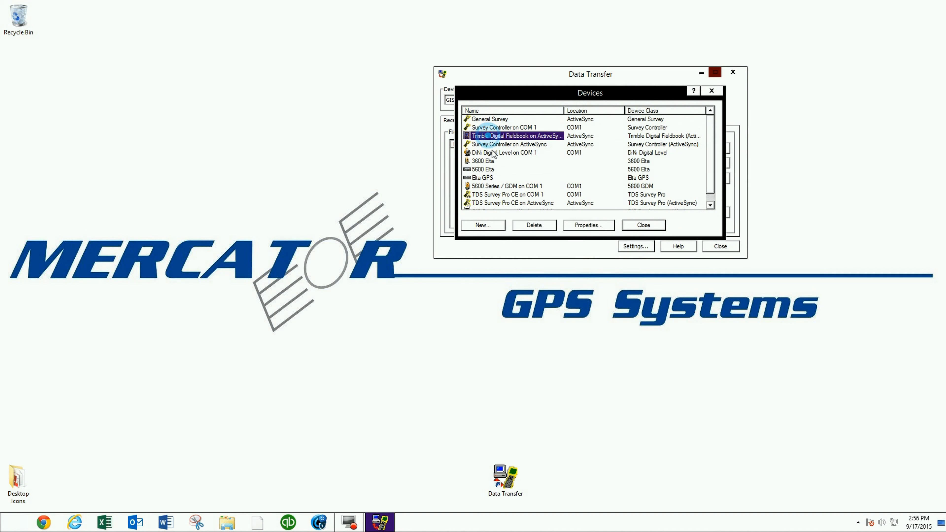
click(530, 225)
click(597, 190)
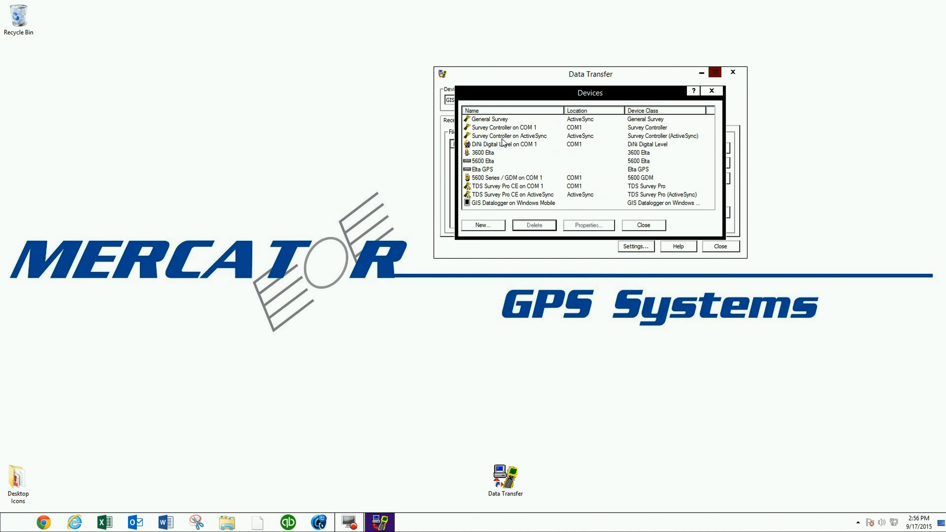
Step: Delete the DiNi Digital Level on COM 1, 3600 Elta and 5600 Elta profiles
click(495, 145)
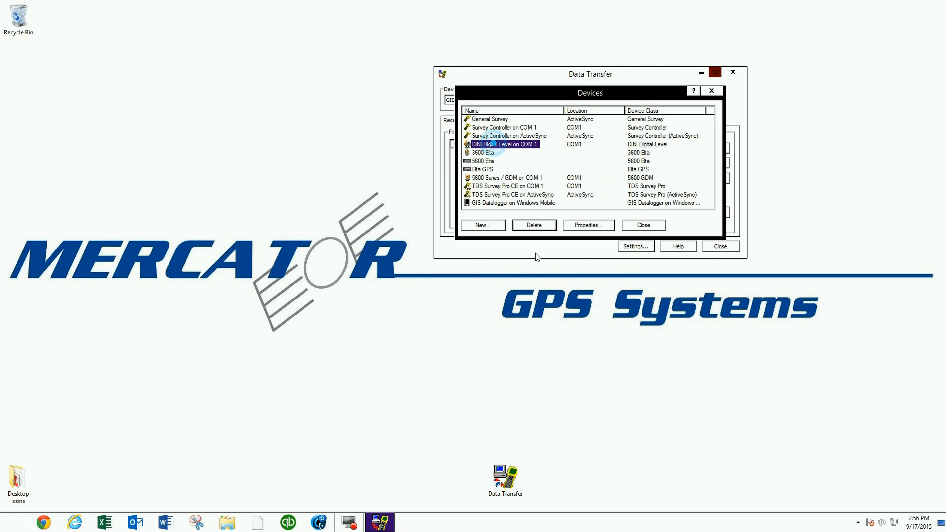
click(534, 225)
click(583, 190)
click(485, 146)
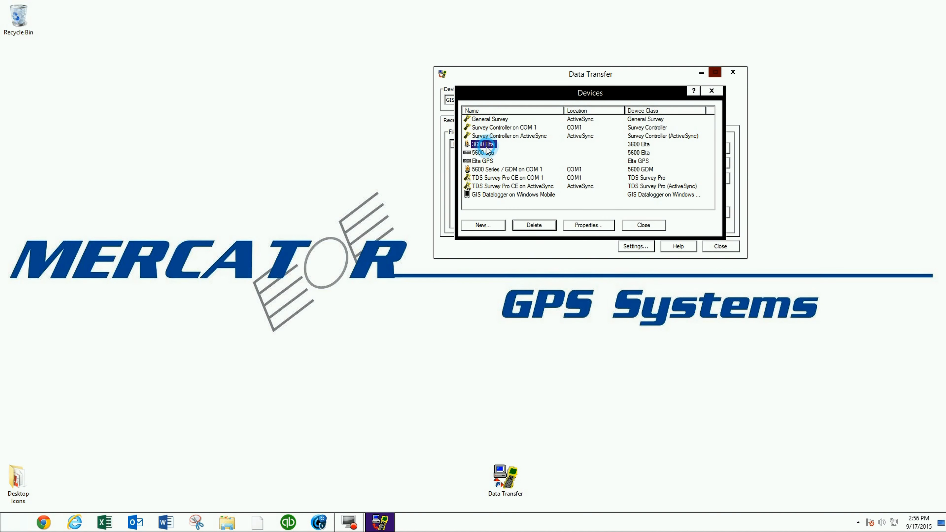
click(531, 225)
click(584, 189)
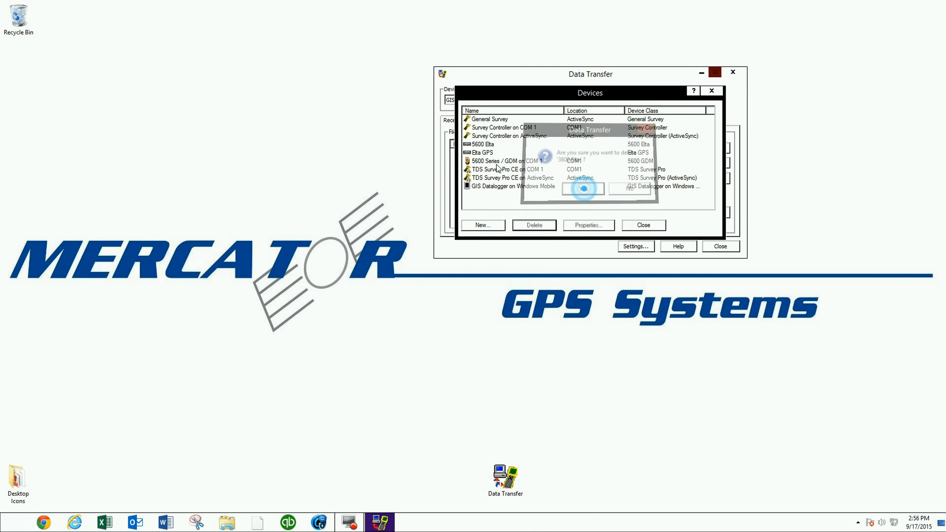
click(484, 144)
click(535, 225)
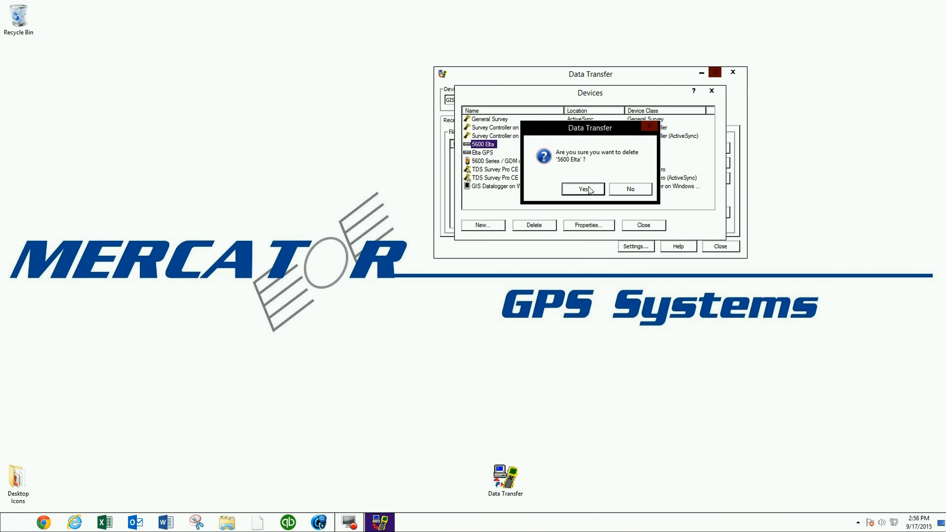
click(584, 189)
Step: Delete the Elta GPS, 5600 Series / GDM on COM 1 and TDS Survey Pro CE on COM 1 profiles
click(482, 144)
click(540, 226)
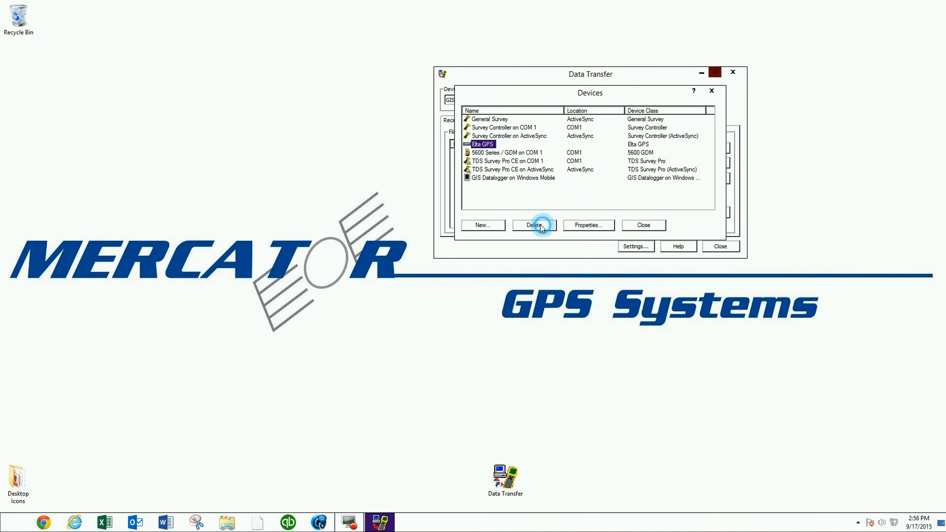
click(587, 189)
click(484, 145)
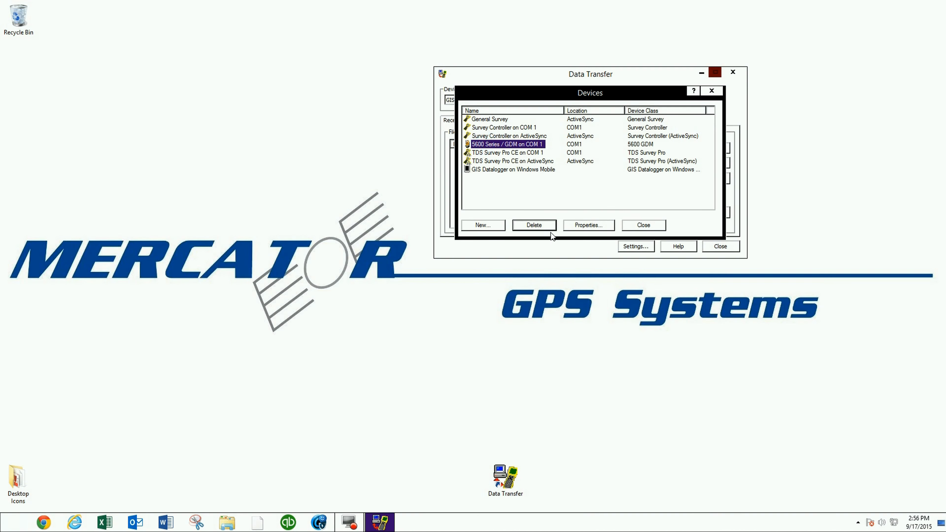
click(535, 224)
click(582, 190)
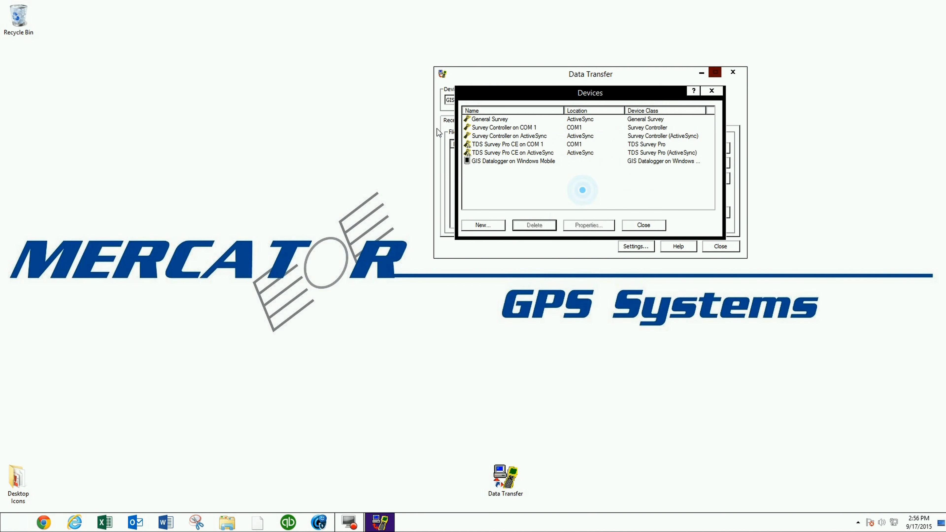
click(479, 145)
click(537, 225)
click(573, 189)
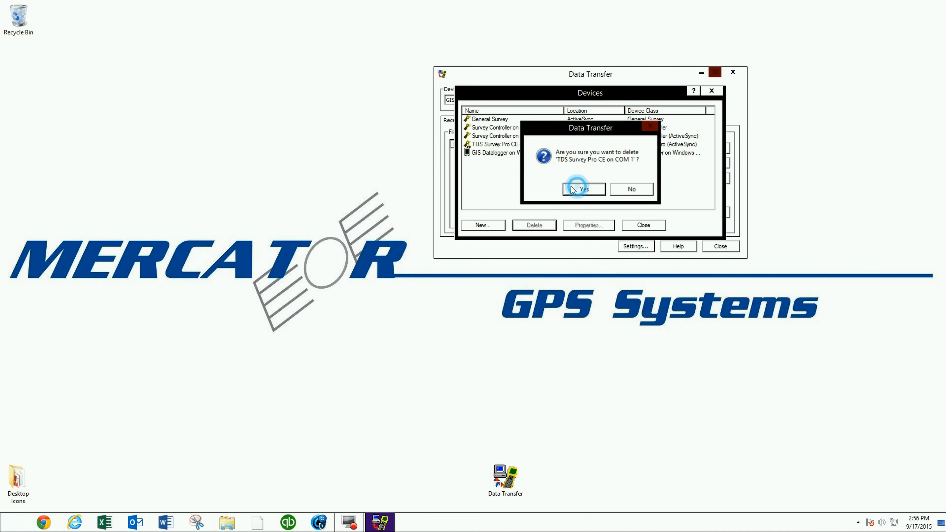
Step: Delete TDS Survey Pro CE on ActiveSync, GIS Datalogger on Windows Mobile and Survey Controller on COM 1
click(485, 145)
click(534, 225)
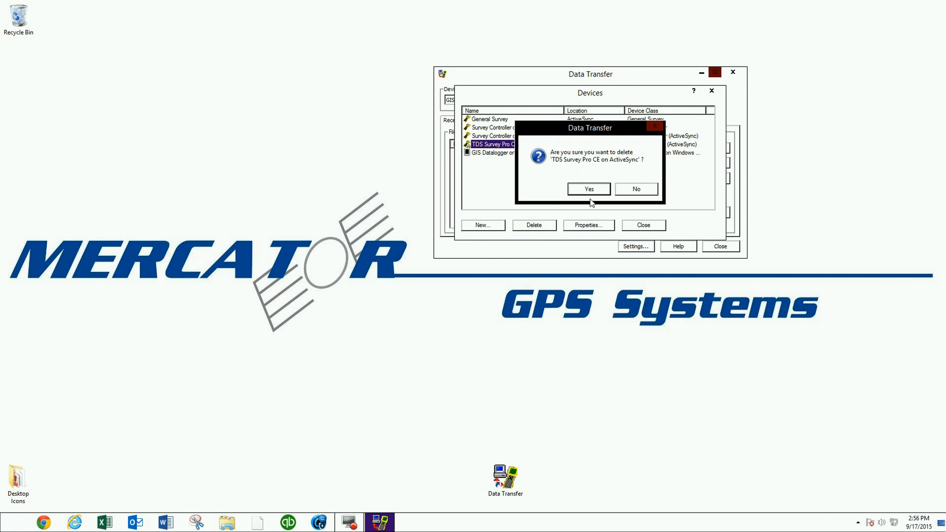
click(588, 188)
click(491, 146)
click(536, 226)
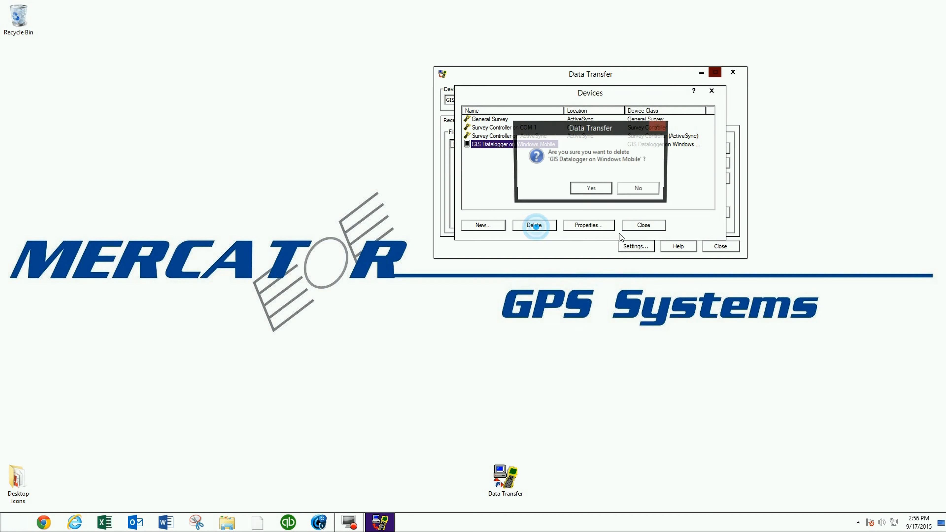
click(591, 188)
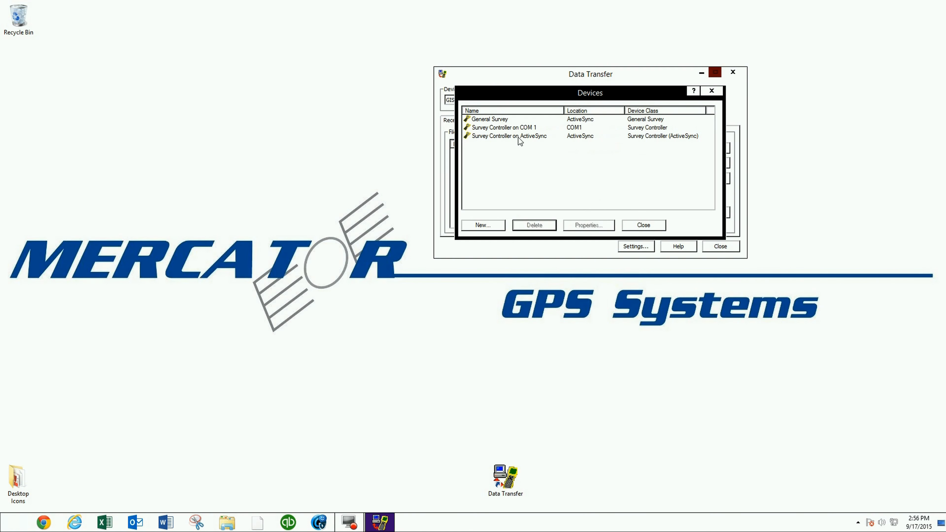
click(508, 128)
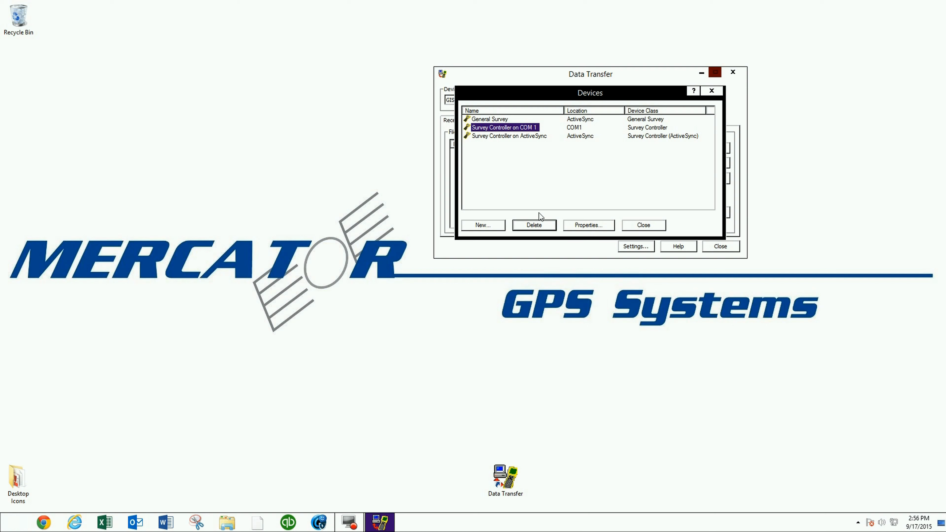
click(537, 225)
click(585, 188)
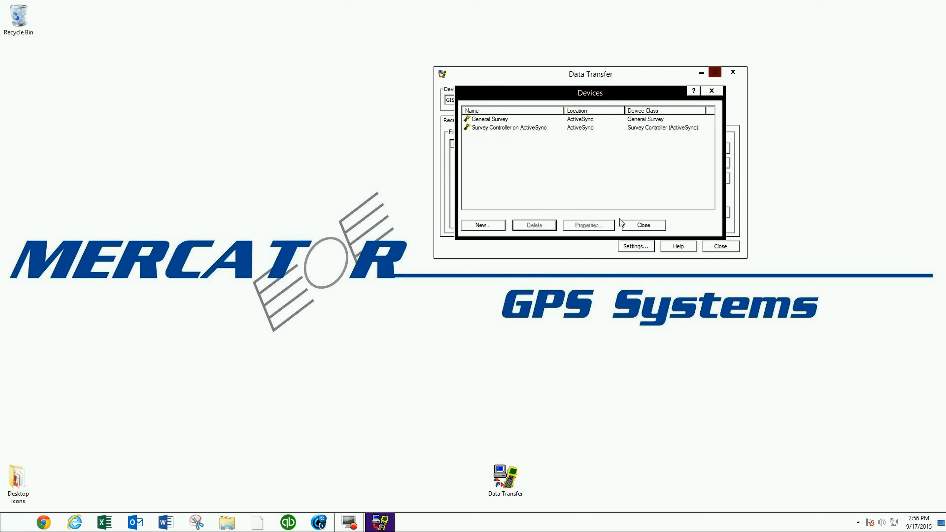
click(655, 225)
click(553, 102)
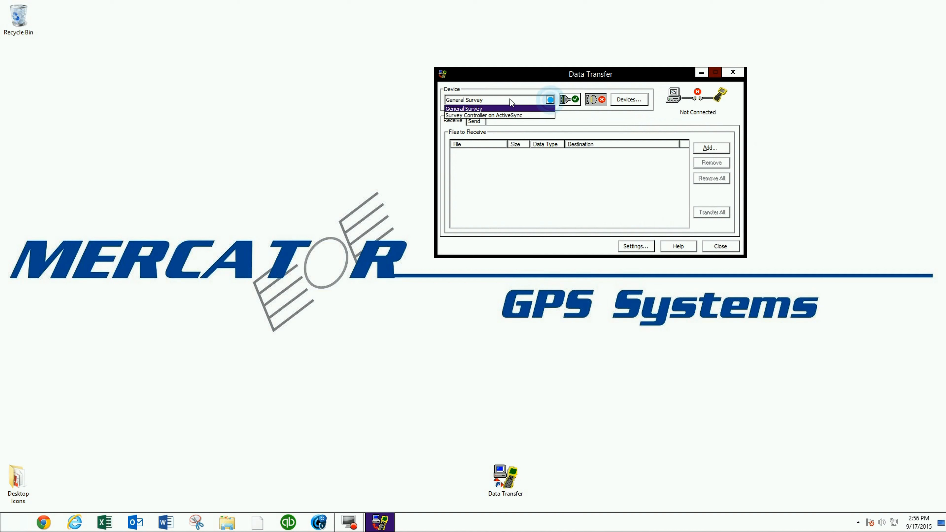
click(634, 100)
click(628, 100)
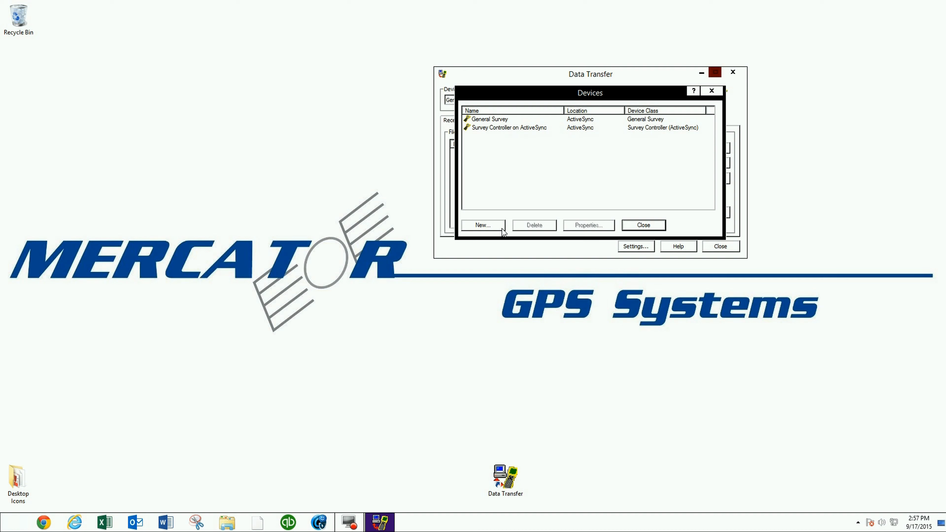
click(486, 226)
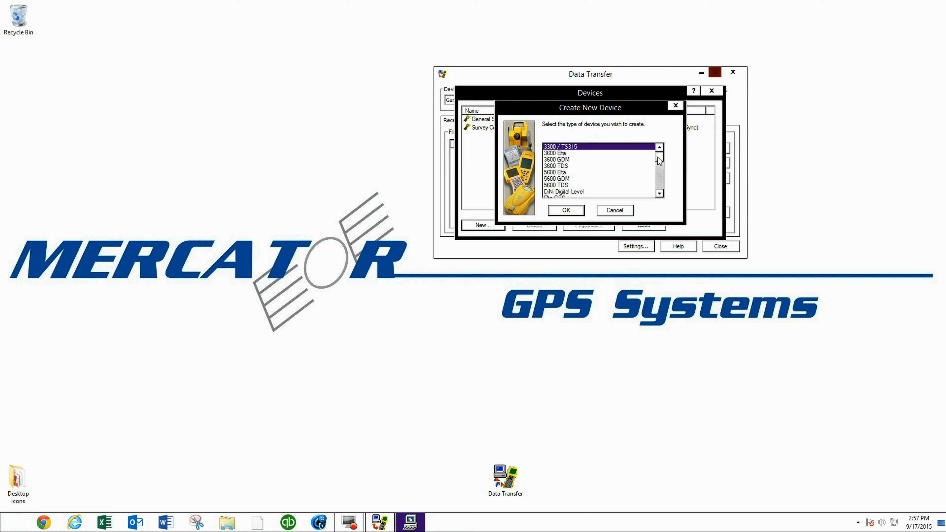
mouse_move(659, 160)
mouse_down()
mouse_move(666, 193)
mouse_move(661, 148)
mouse_up()
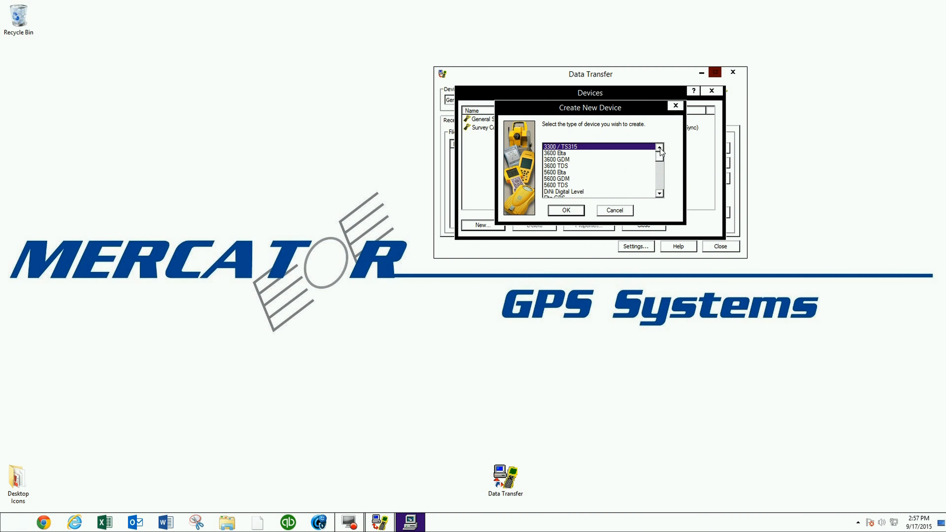
click(606, 211)
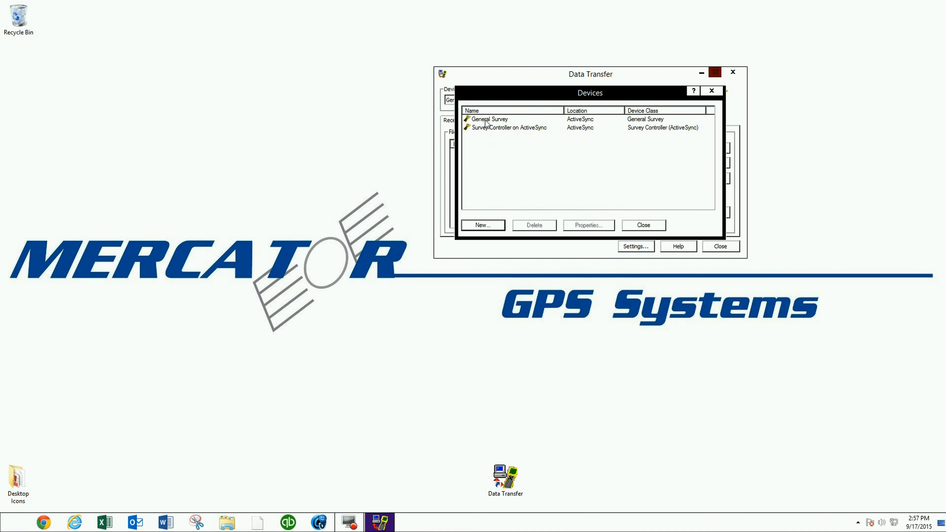
click(478, 121)
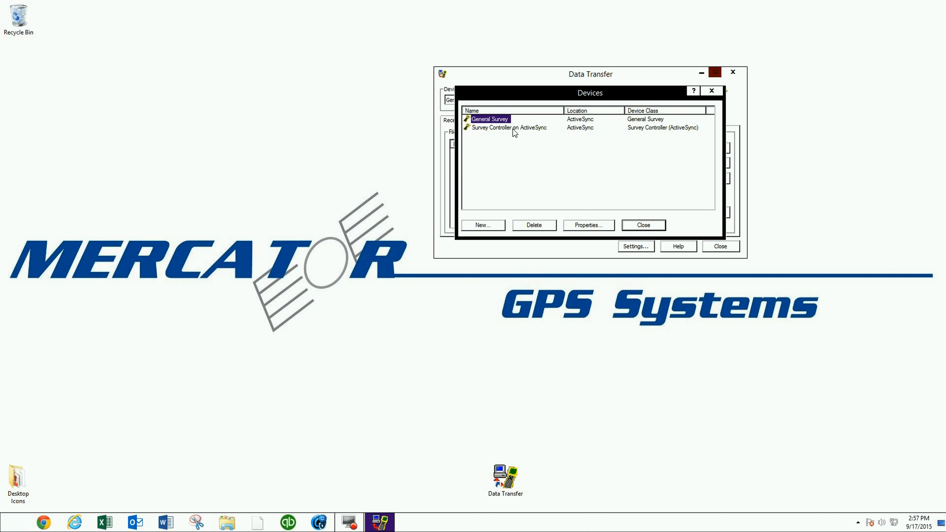
click(496, 128)
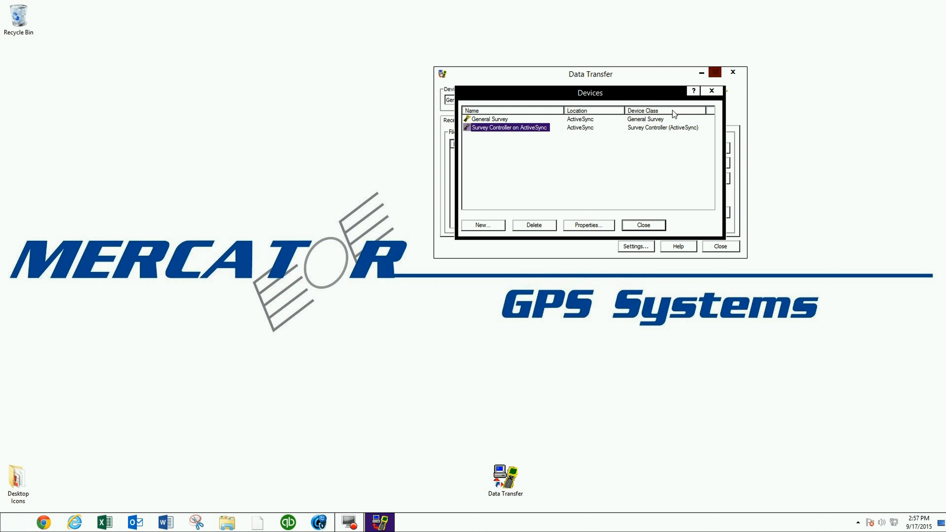
Step: Start a new device profile of type GPS Receiver (R/SPS/5000 Series)
click(487, 226)
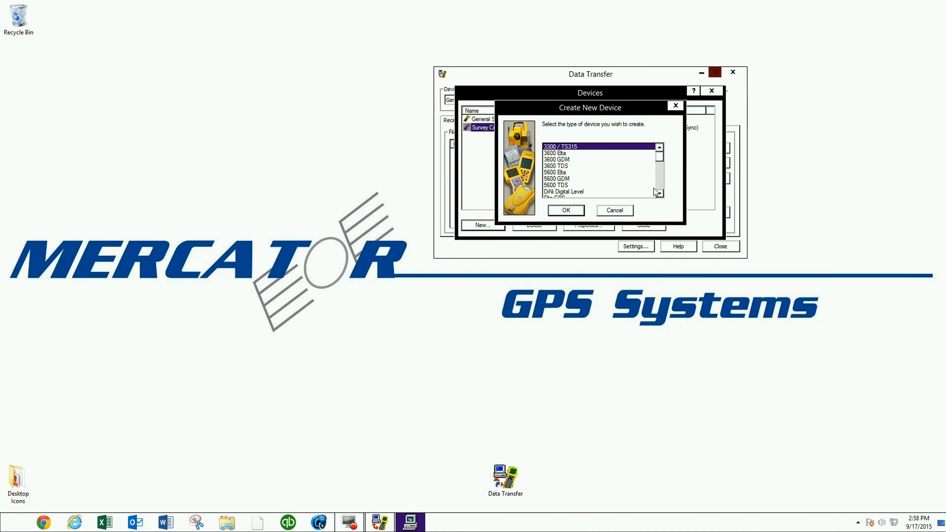
click(660, 193)
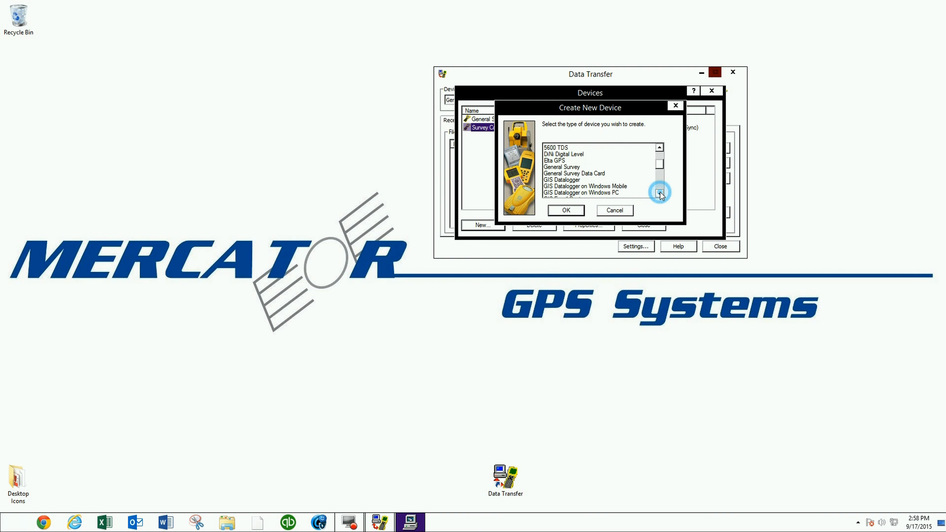
click(659, 193)
click(659, 193)
click(659, 193)
click(659, 193)
click(659, 193)
click(659, 193)
click(659, 193)
click(659, 194)
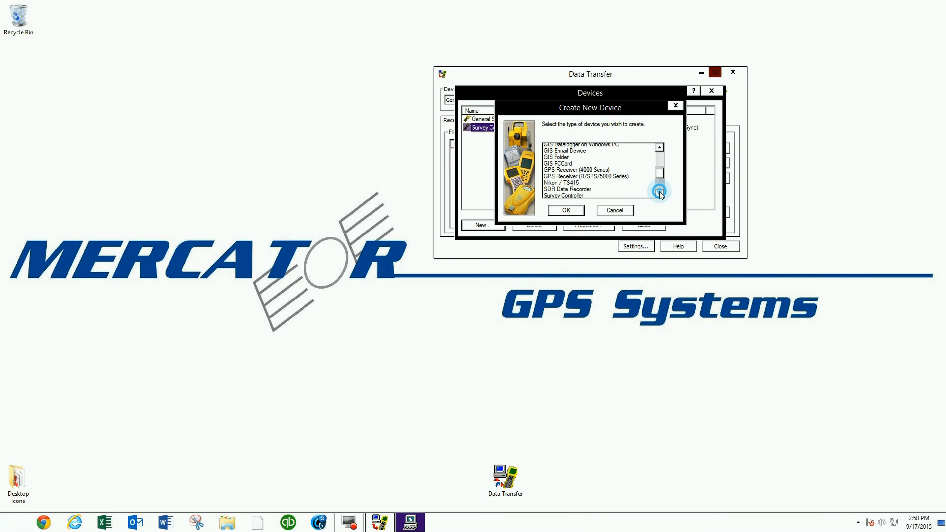
click(659, 193)
click(659, 193)
click(597, 167)
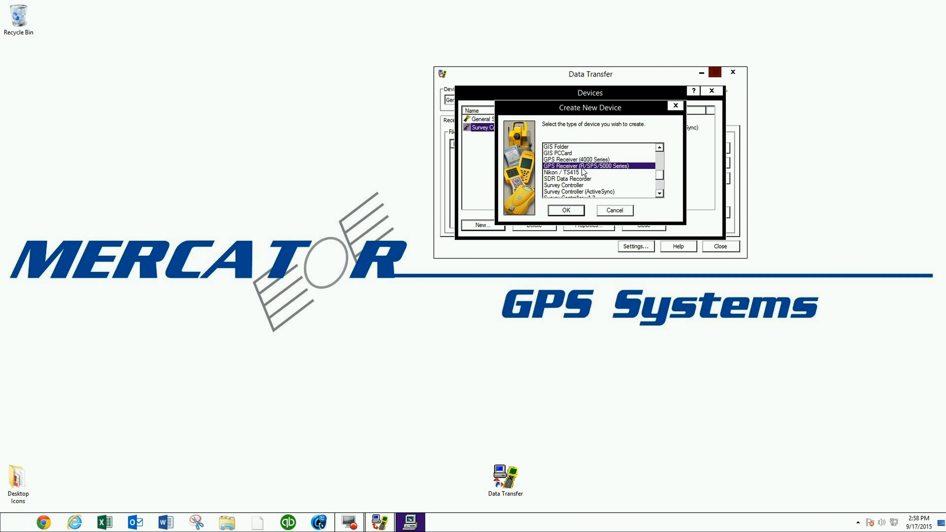
click(576, 211)
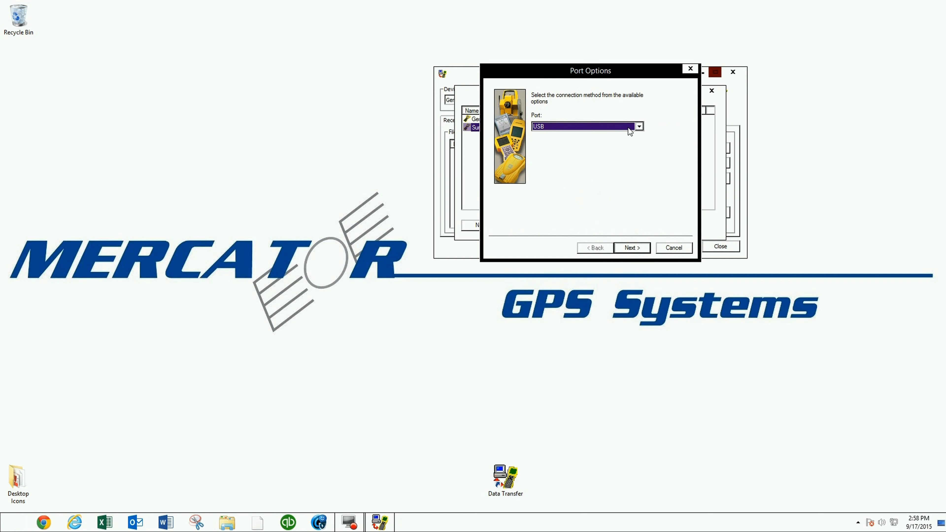
Step: Set the port to USB, name the device SPS855, keep default retry and timeout values, and finish
click(639, 126)
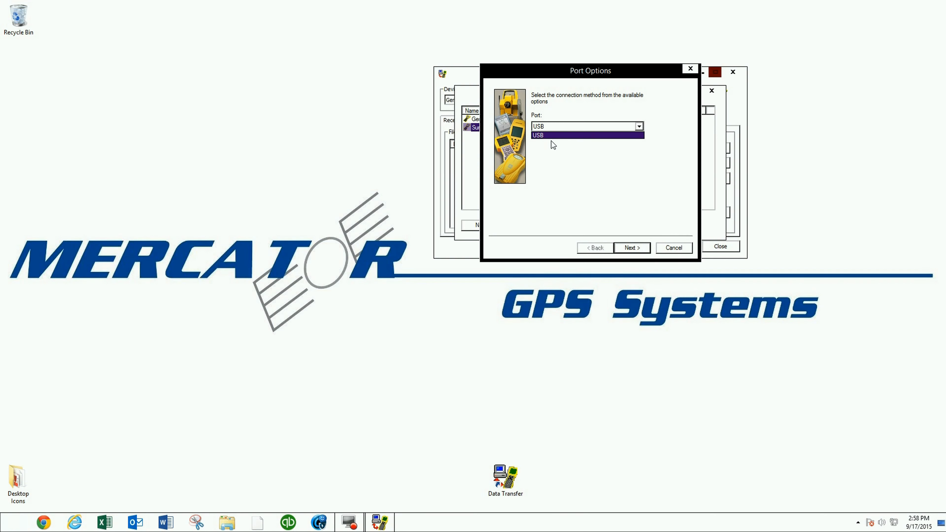
click(639, 126)
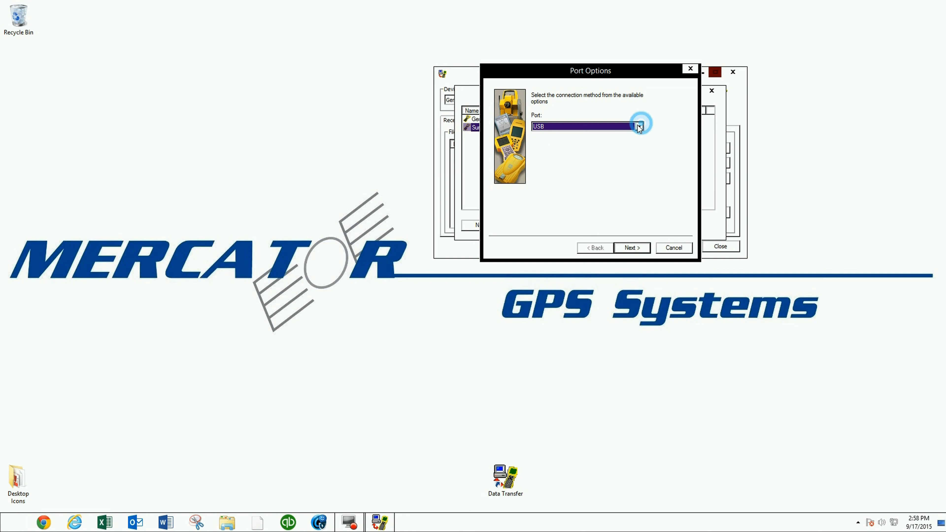
click(635, 247)
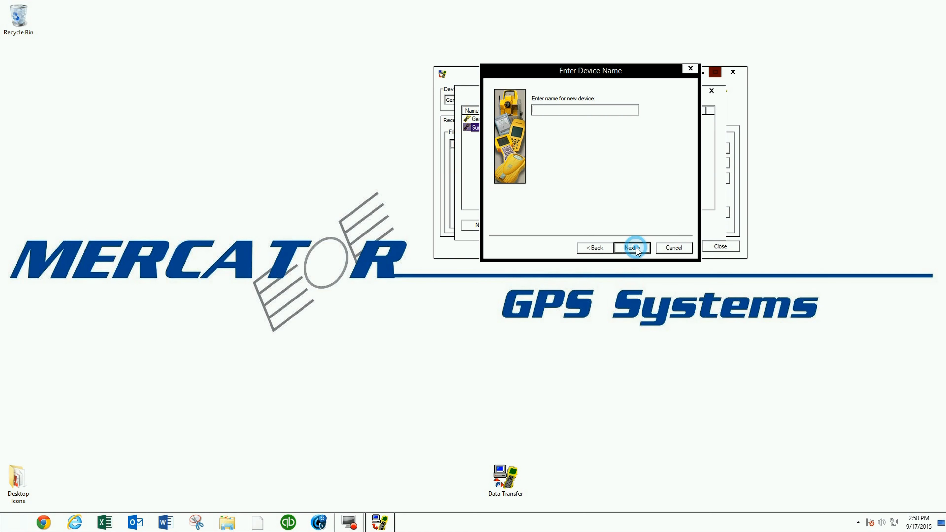
click(582, 110)
text(SPS855)
click(633, 247)
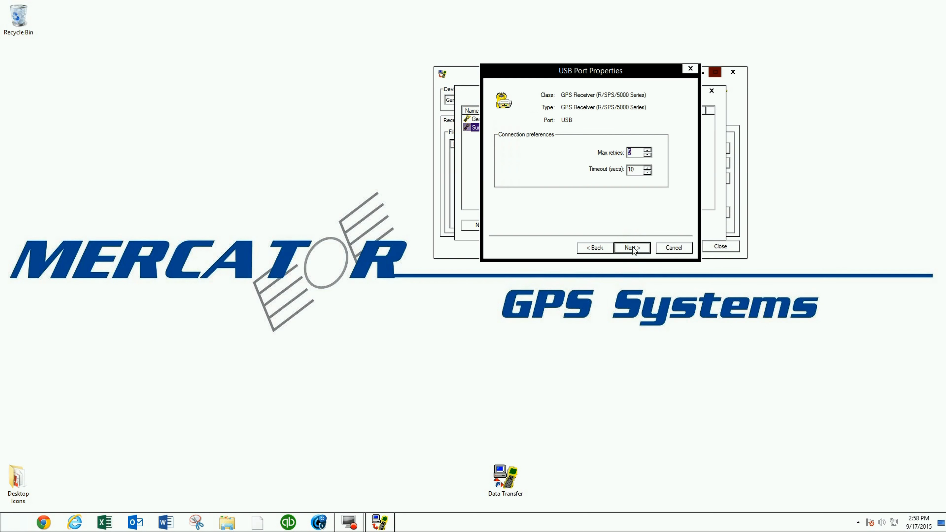
click(638, 247)
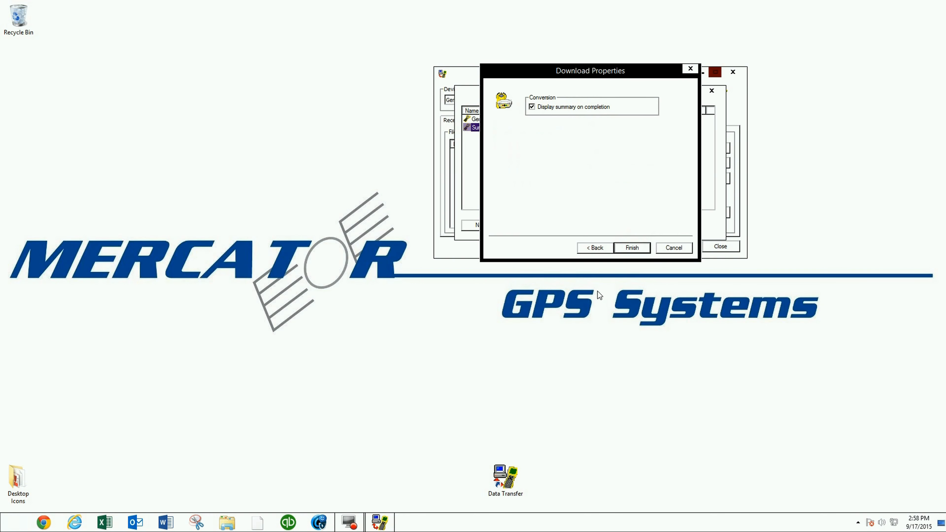
click(633, 248)
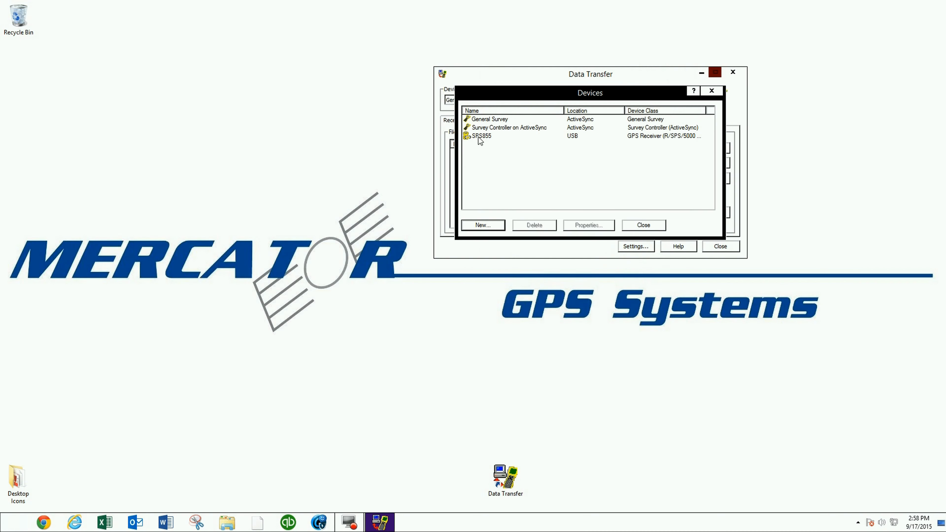
Step: Close the Devices manager, select SPS855 as the device, and attempt to connect, dismissing the failure
click(656, 225)
click(554, 99)
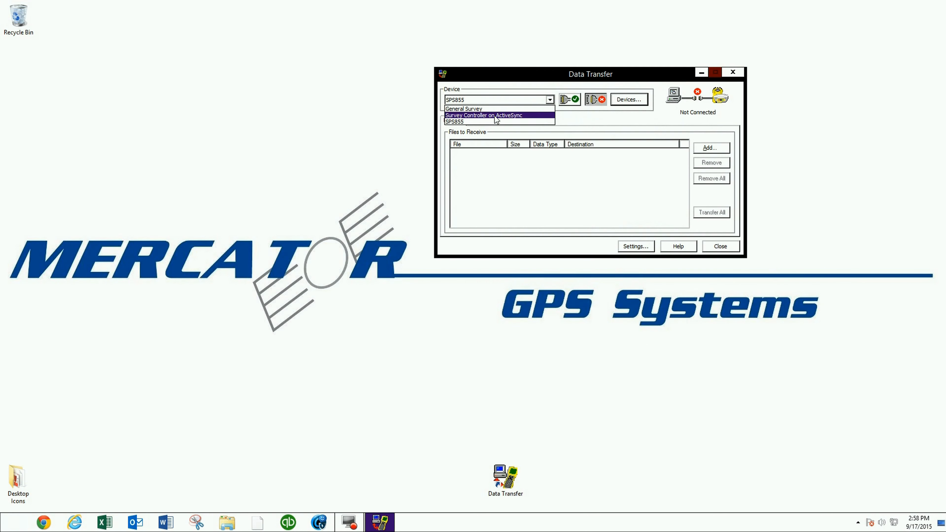
click(455, 106)
click(551, 100)
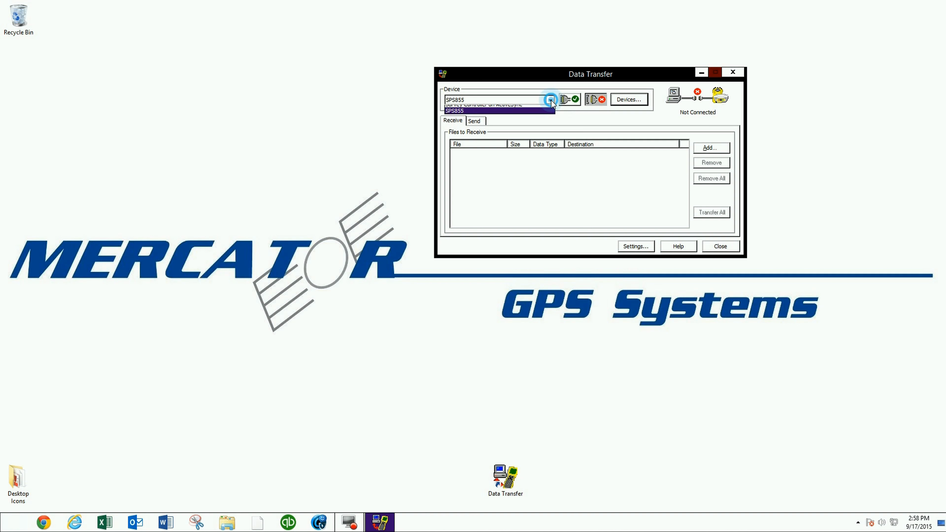
click(504, 110)
click(549, 99)
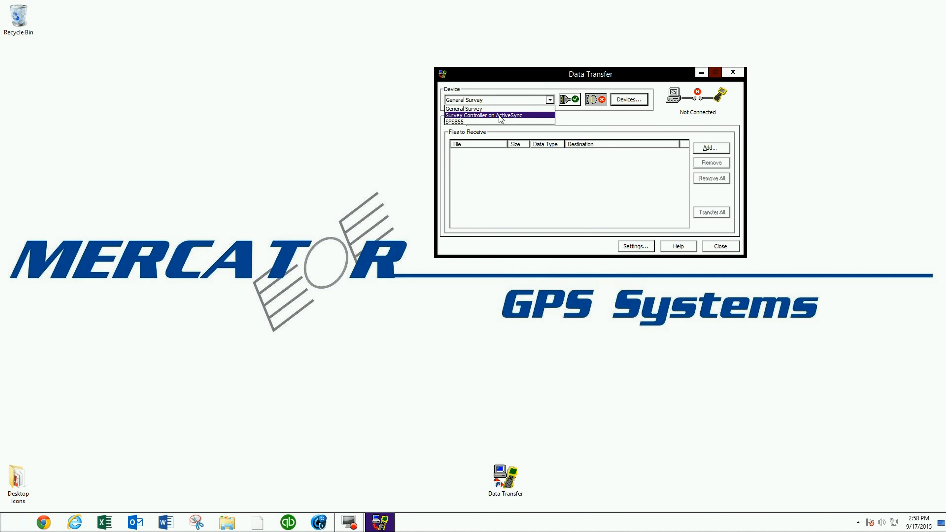
click(499, 122)
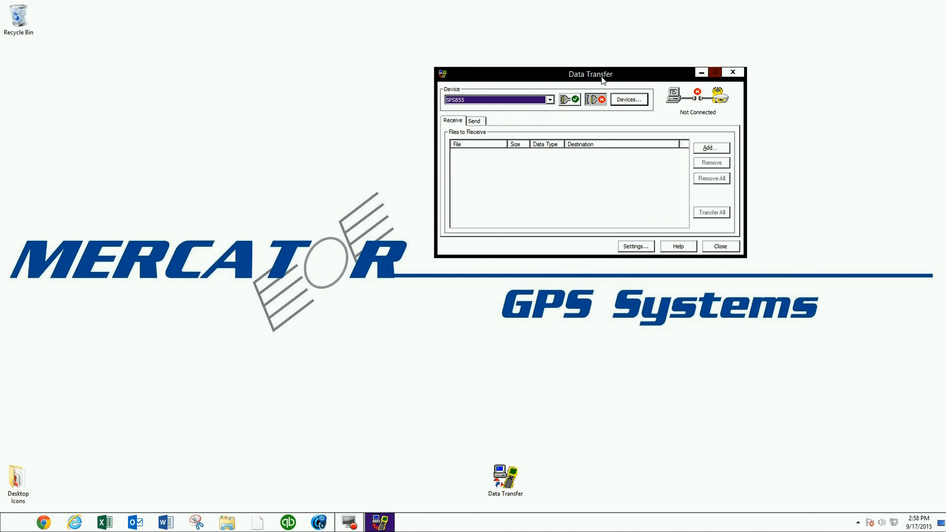
click(573, 102)
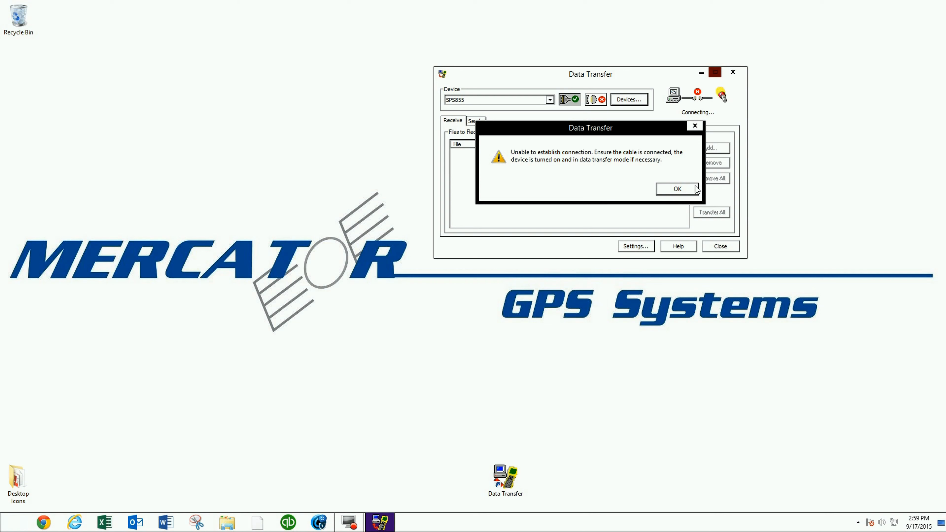
click(689, 188)
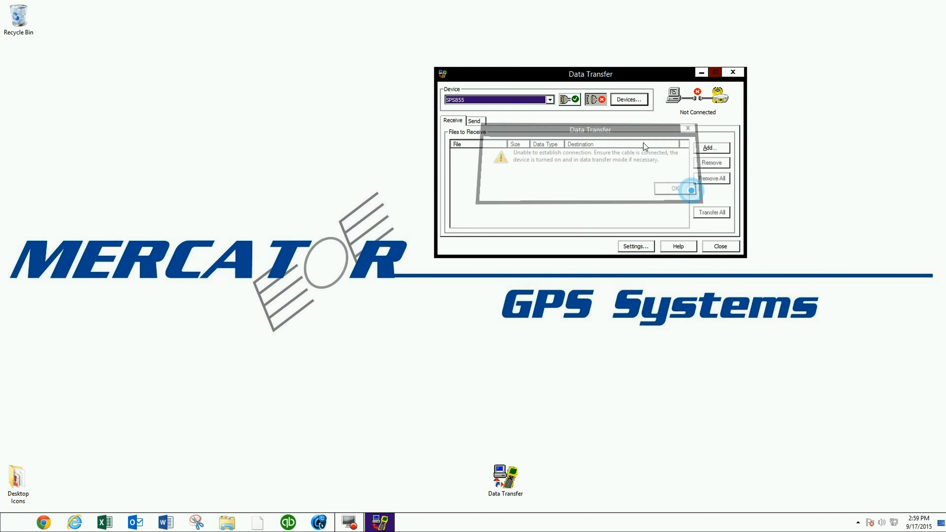
Step: Select General Survey and attempt to connect, dismissing the not-connected warning
click(550, 99)
click(524, 107)
click(568, 102)
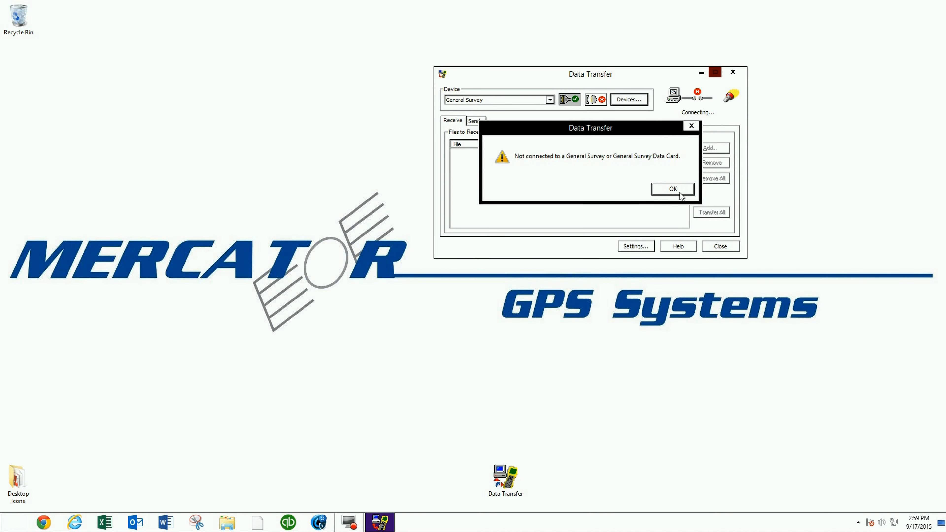
click(664, 184)
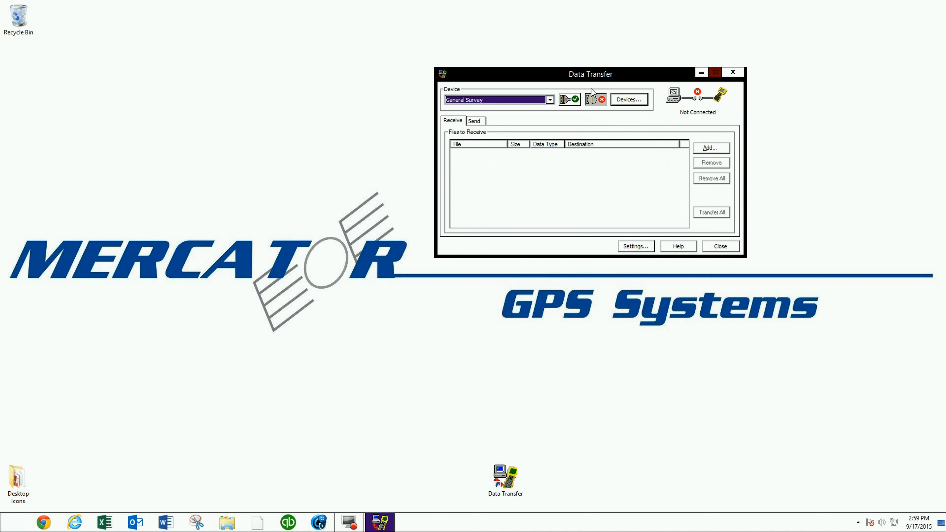
click(476, 121)
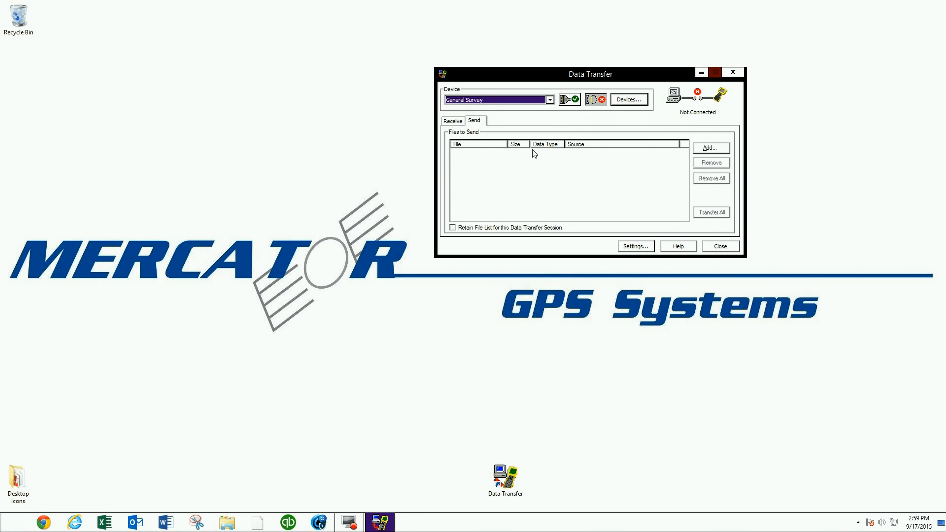
click(455, 120)
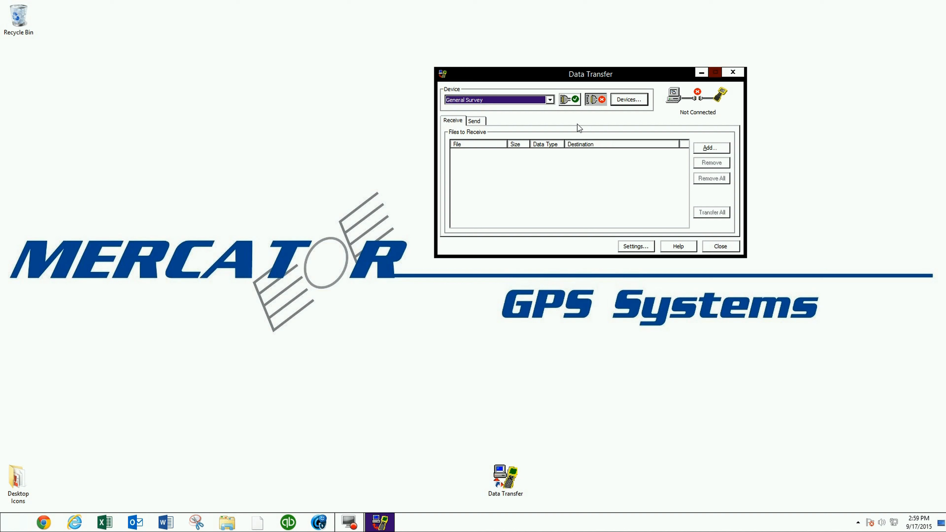
click(550, 100)
click(523, 122)
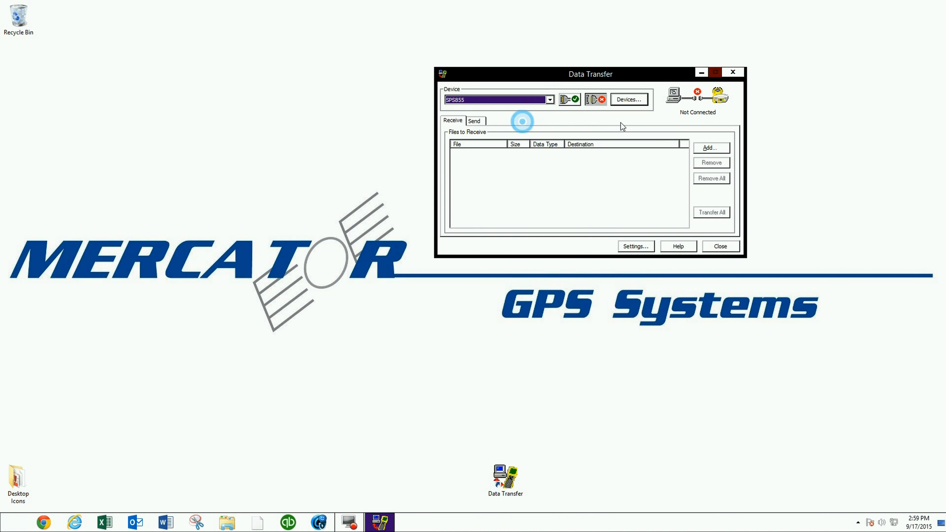
click(475, 121)
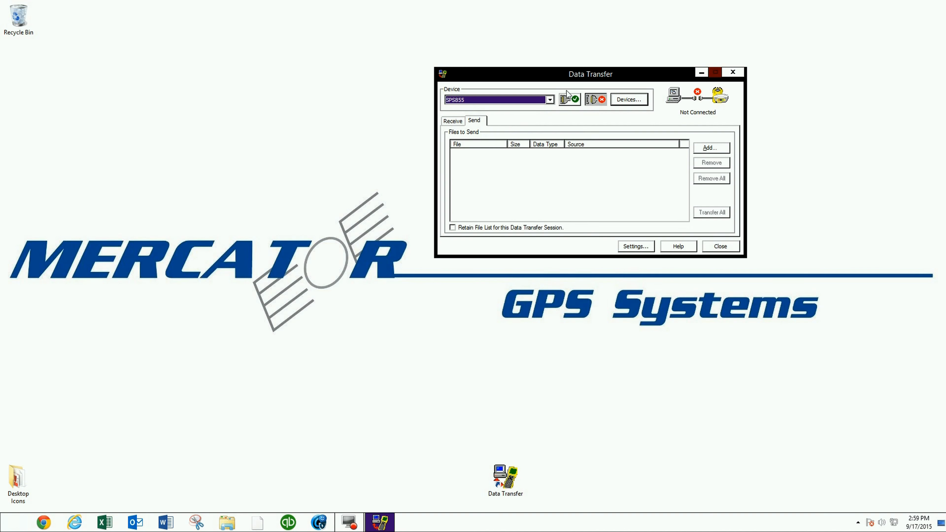
click(551, 100)
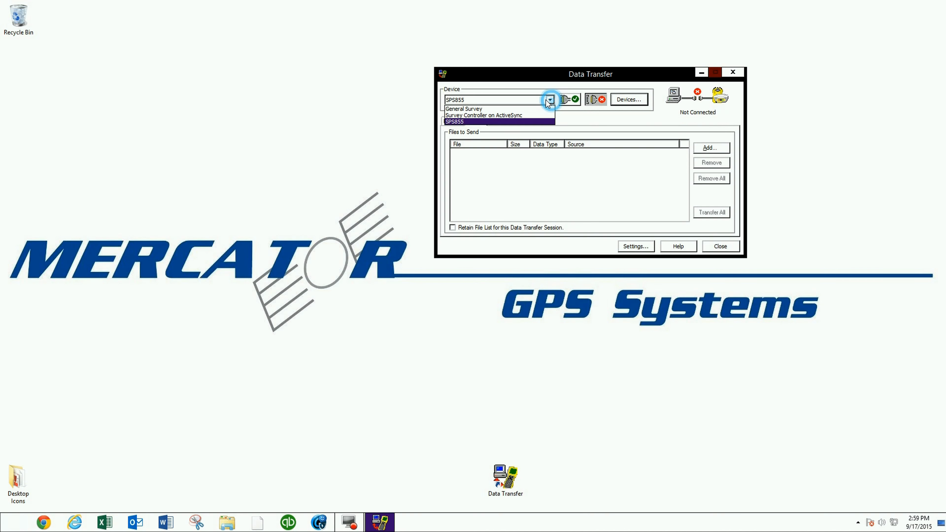
click(530, 109)
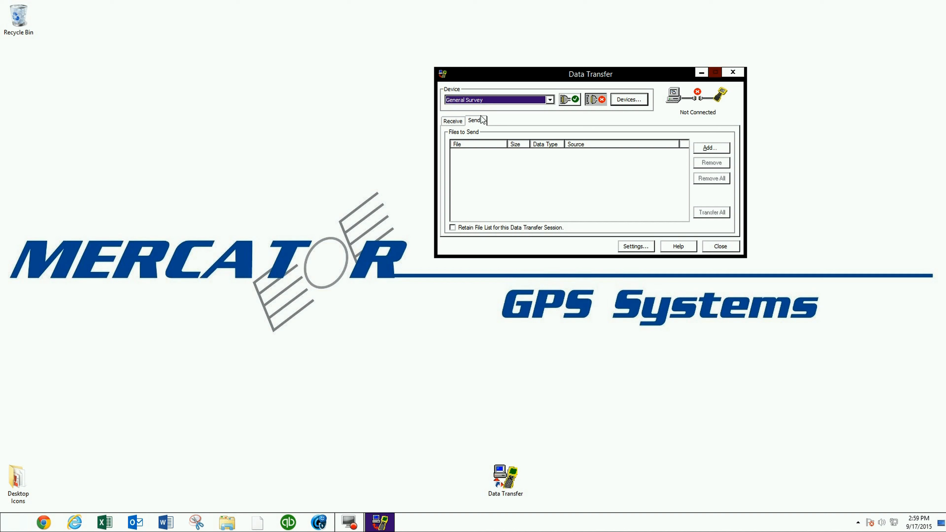
click(452, 122)
click(477, 122)
click(461, 121)
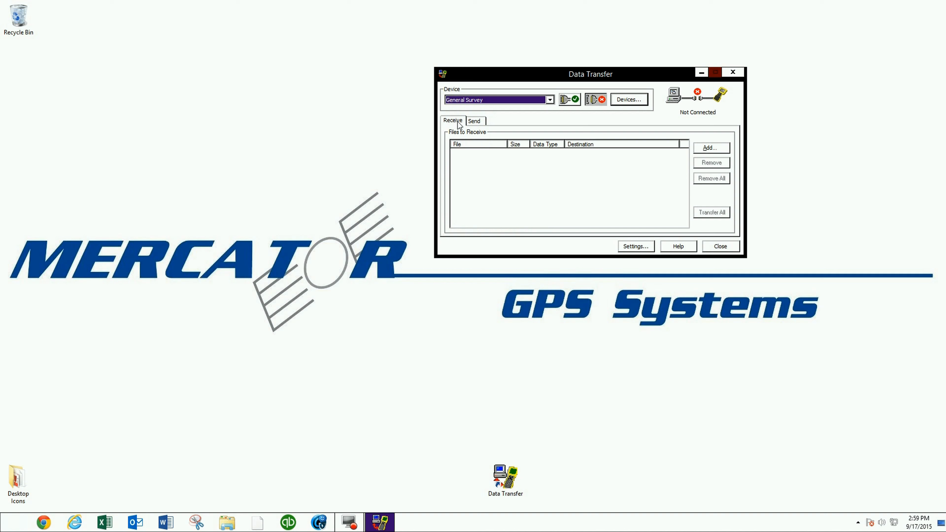
click(474, 121)
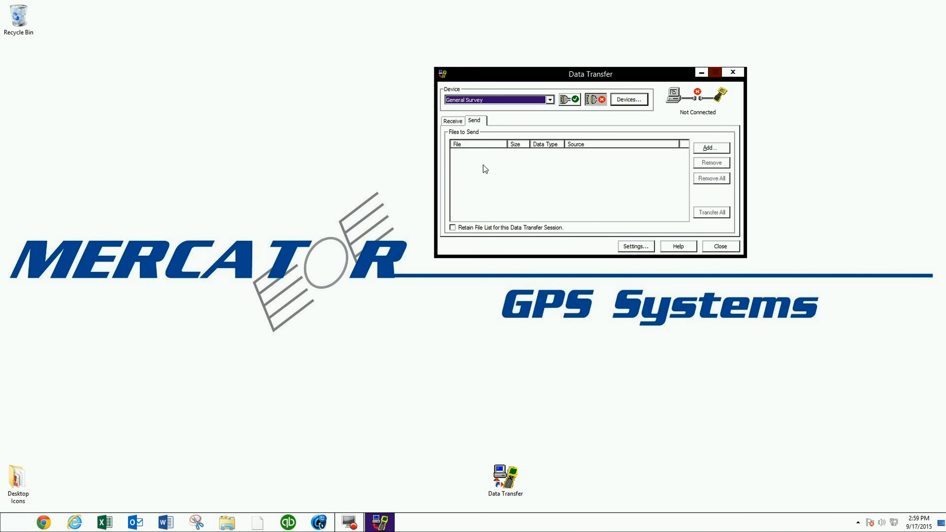
click(451, 121)
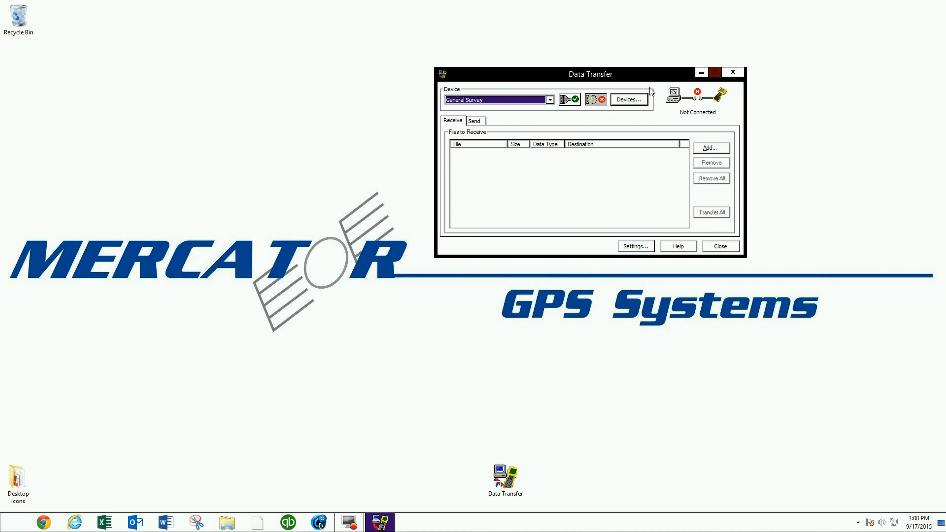
click(637, 247)
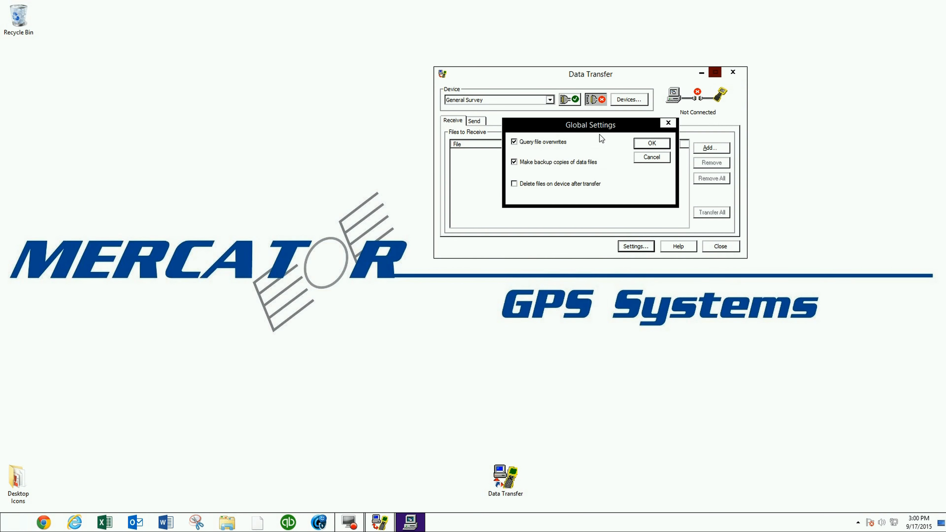
drag(596, 133, 536, 161)
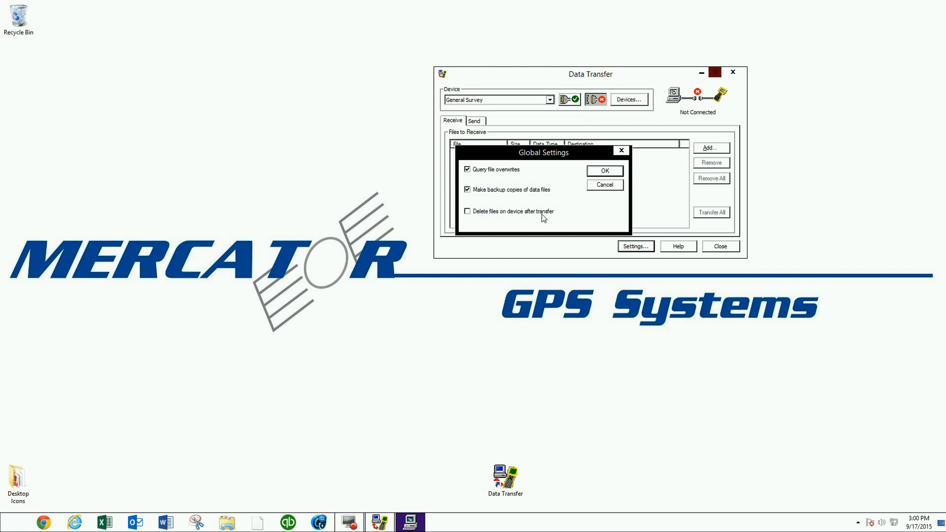
click(605, 171)
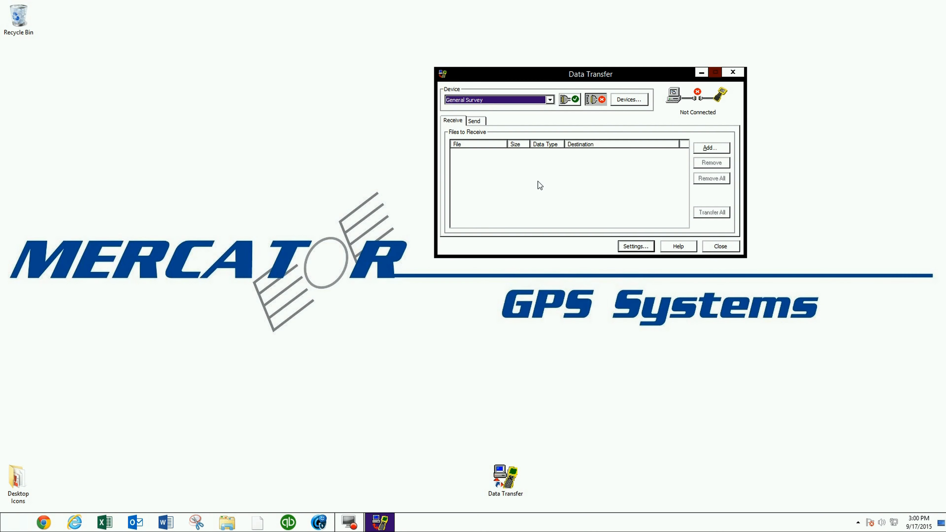